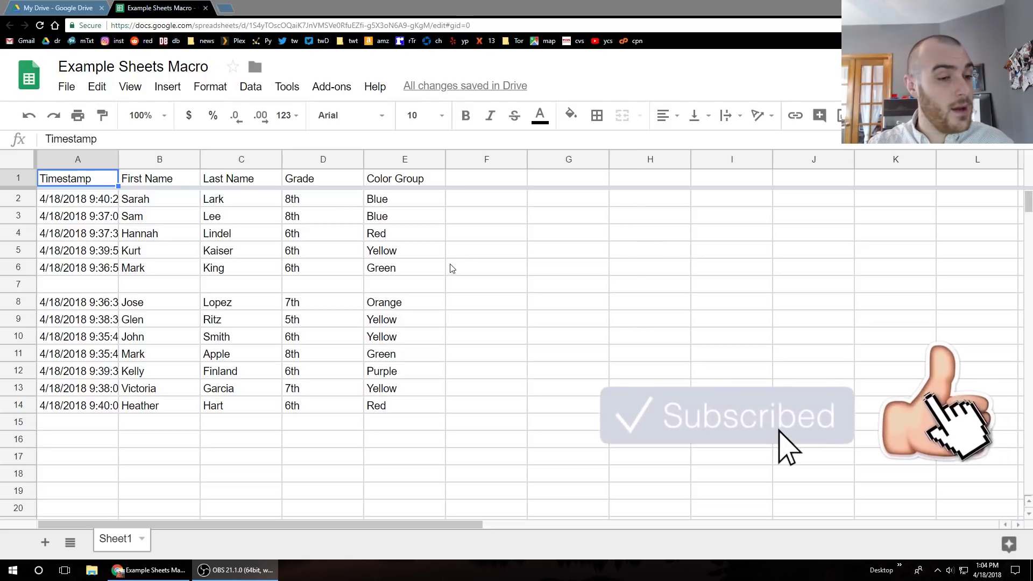
- Open the Tools > Macros submenu to reach Record macro
click(286, 92)
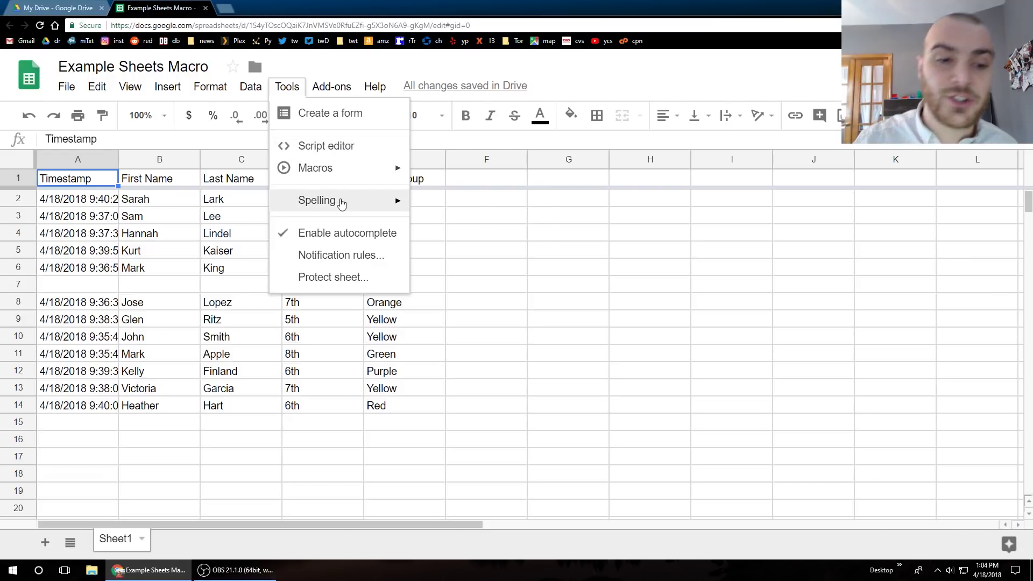
mouse_move(359, 172)
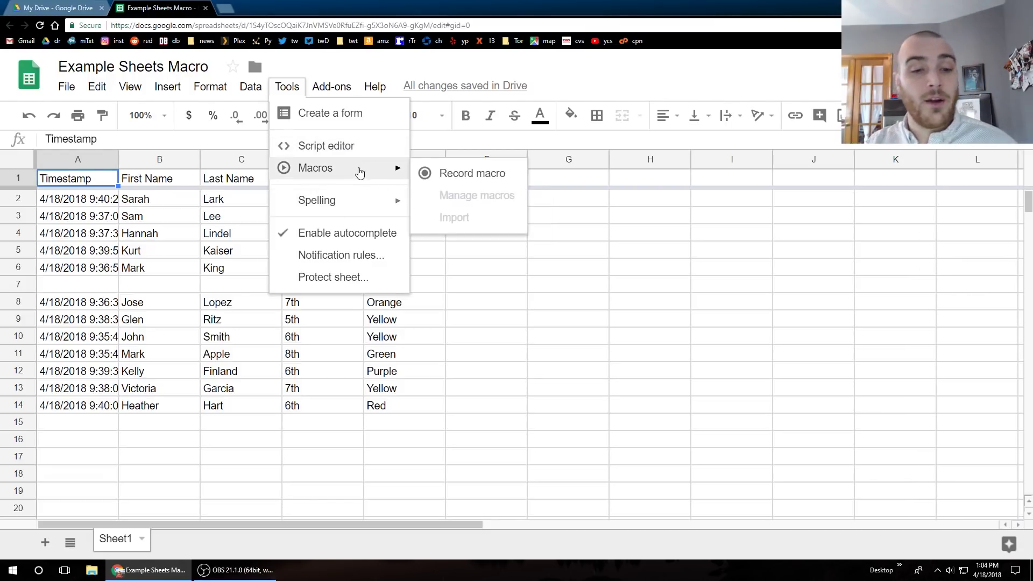
- Start macro recording, bold the Timestamp column A, then select row 13
click(461, 177)
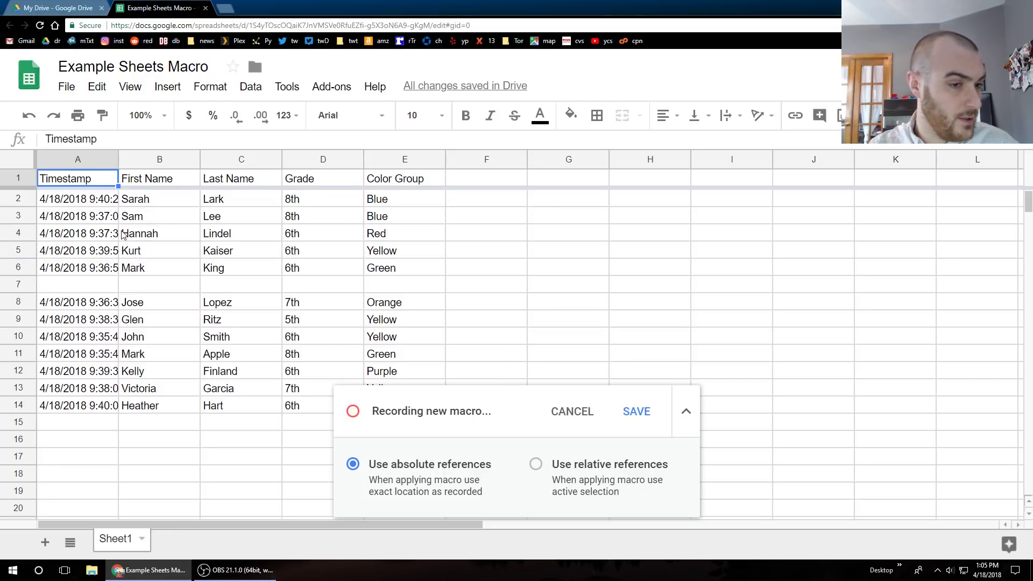
click(87, 157)
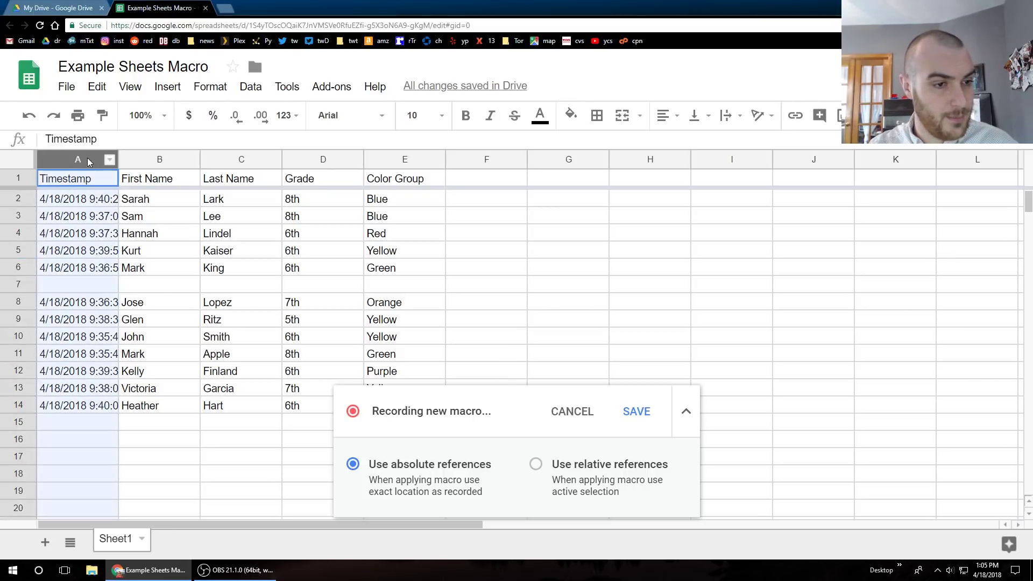
click(466, 116)
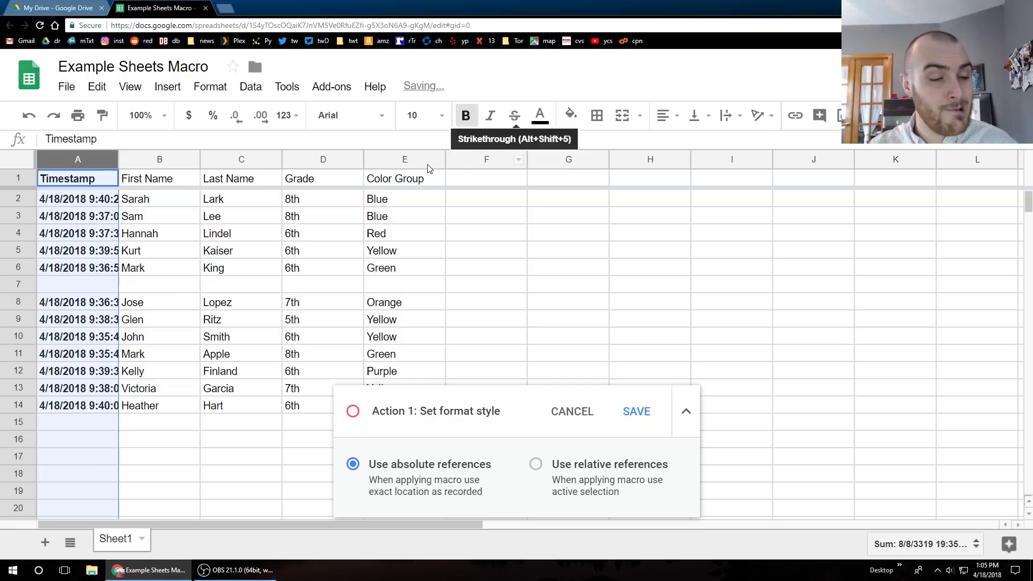
click(255, 307)
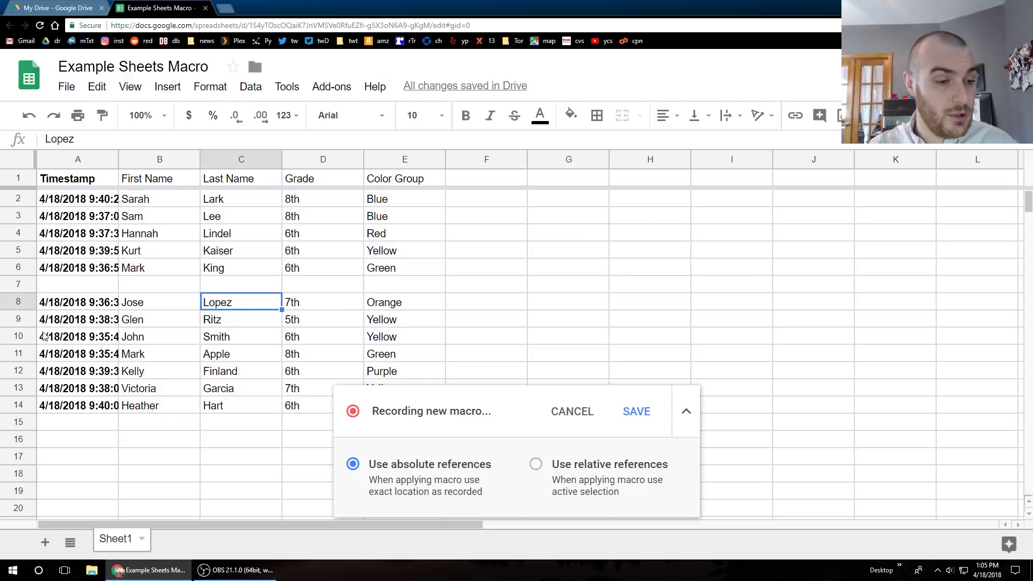
click(31, 388)
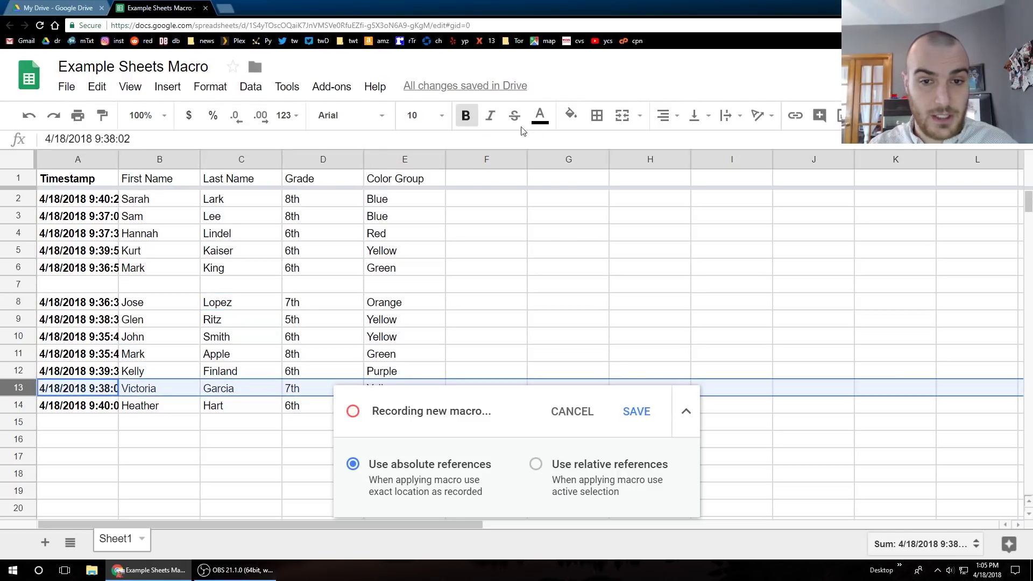
- Fill row 13 purple and sort the sheet A→Z by the Last Name column C
click(571, 115)
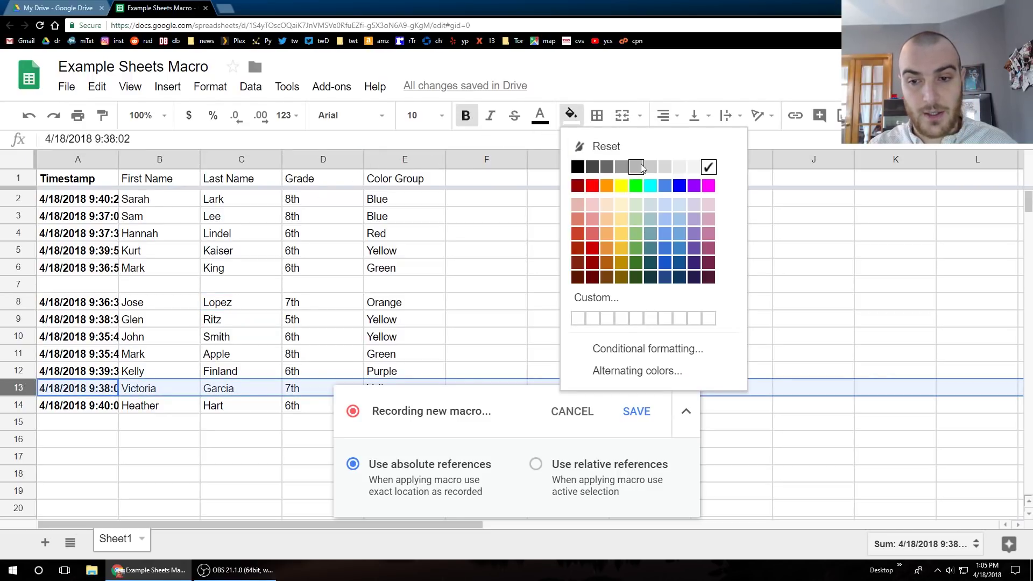
click(693, 186)
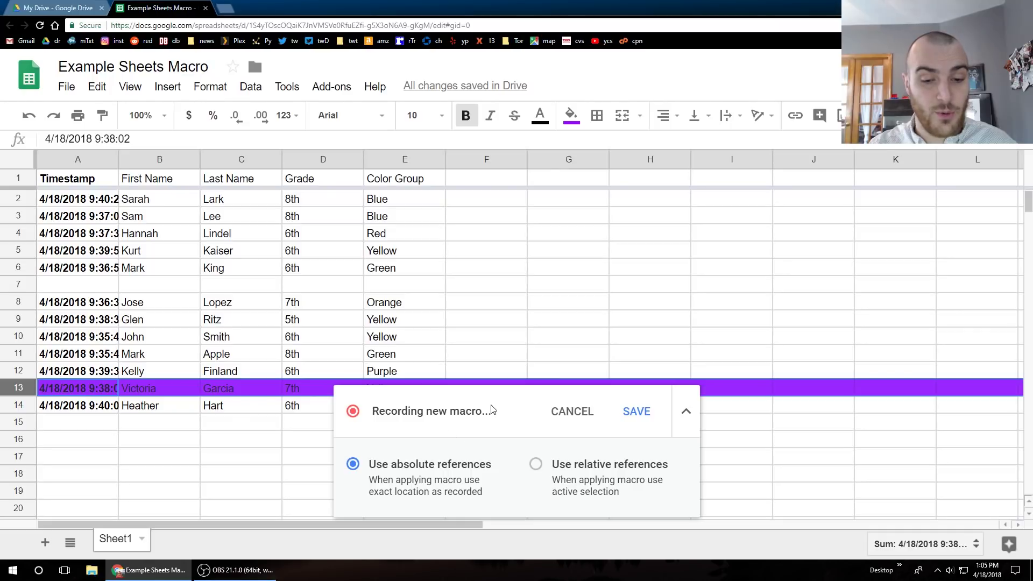
click(231, 159)
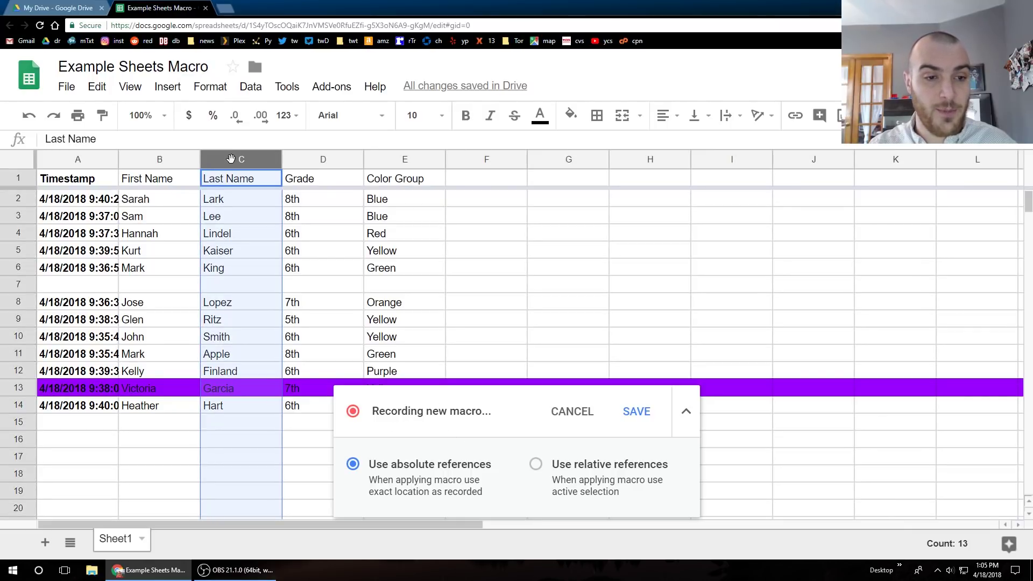
click(273, 161)
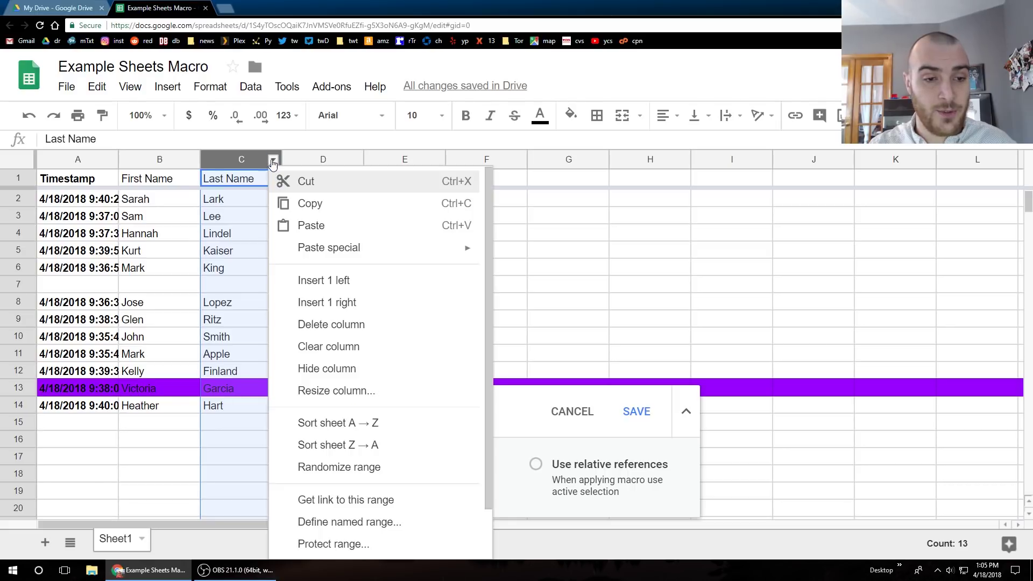
click(371, 425)
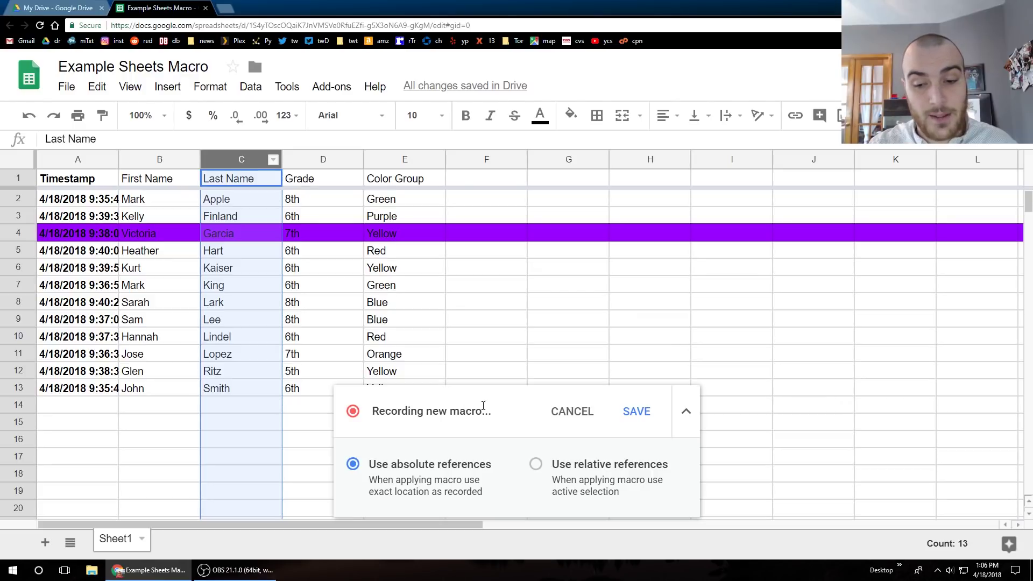
- Stop recording and save the macro named 'Bold Color Sort' with shortcut number 1
click(645, 419)
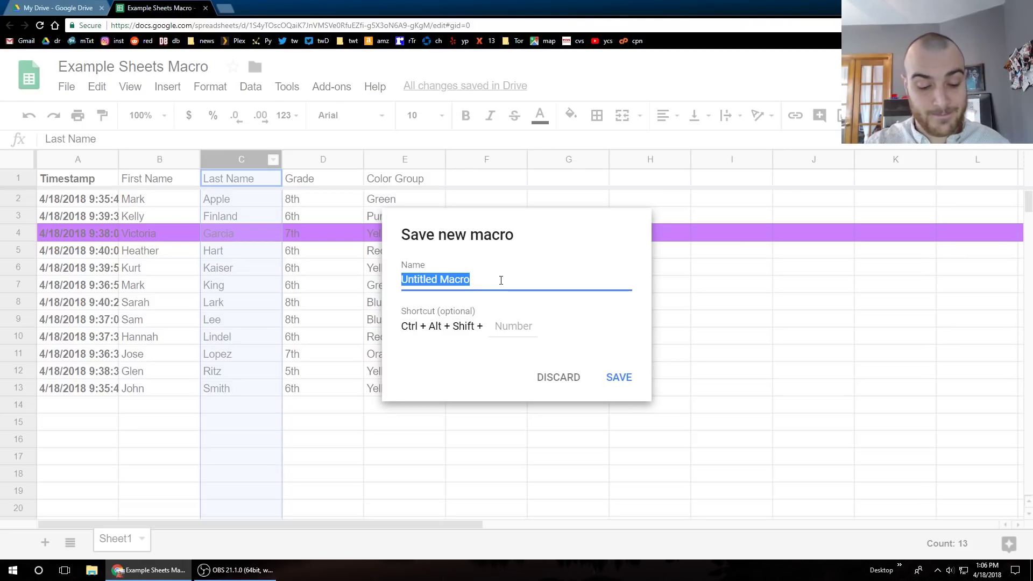
text(Bold )
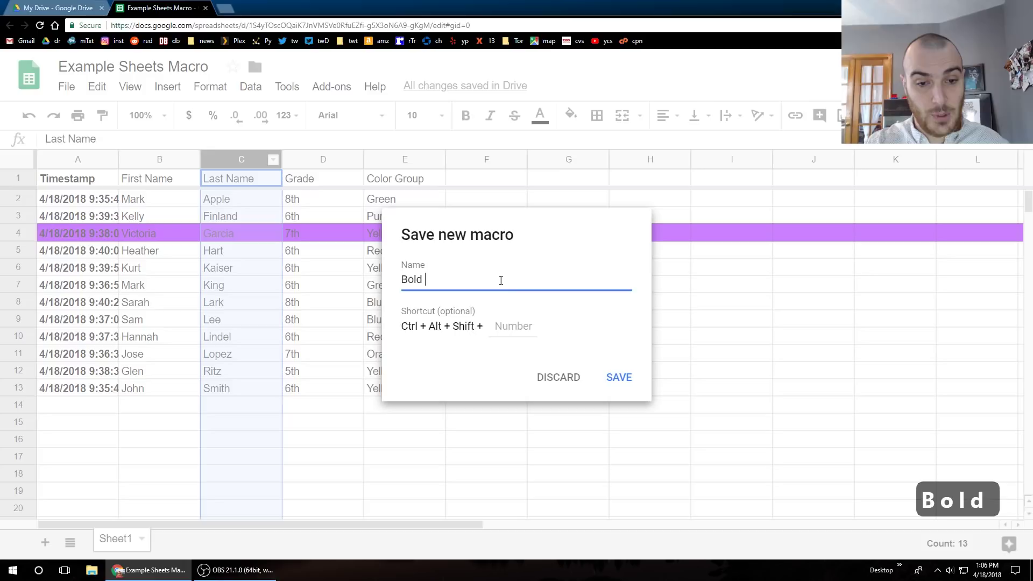
text(Color Sort)
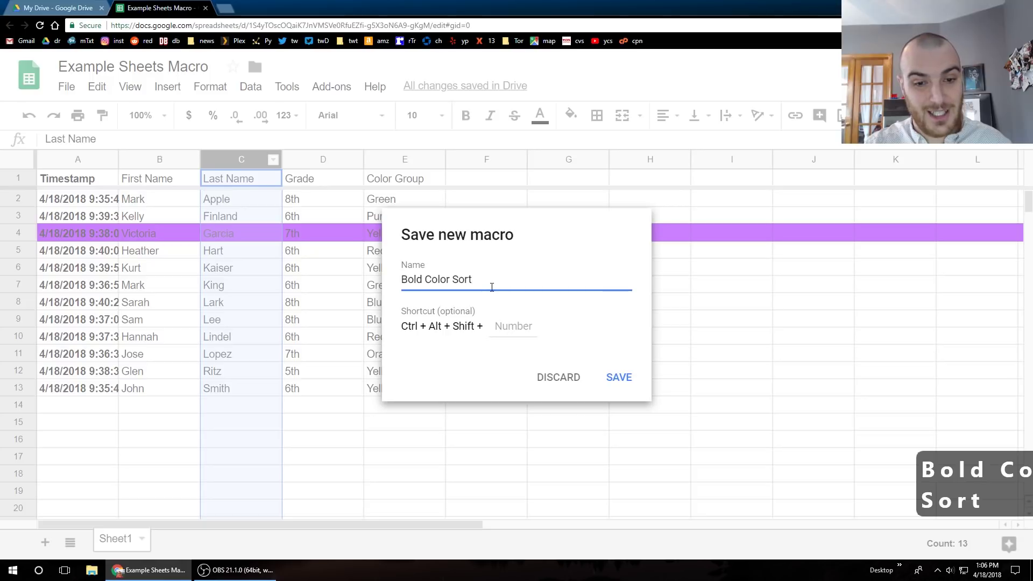
click(514, 328)
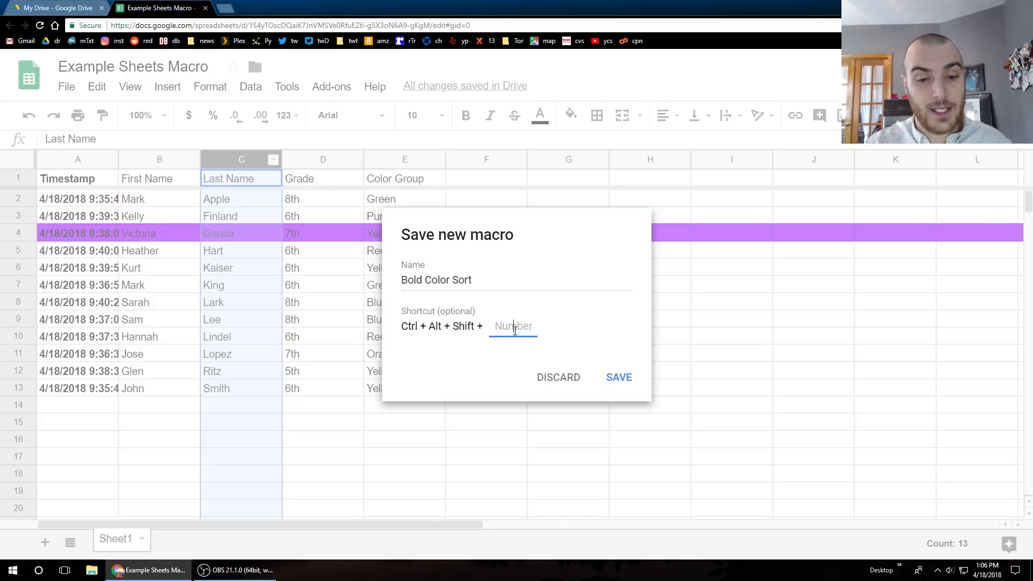
text(1)
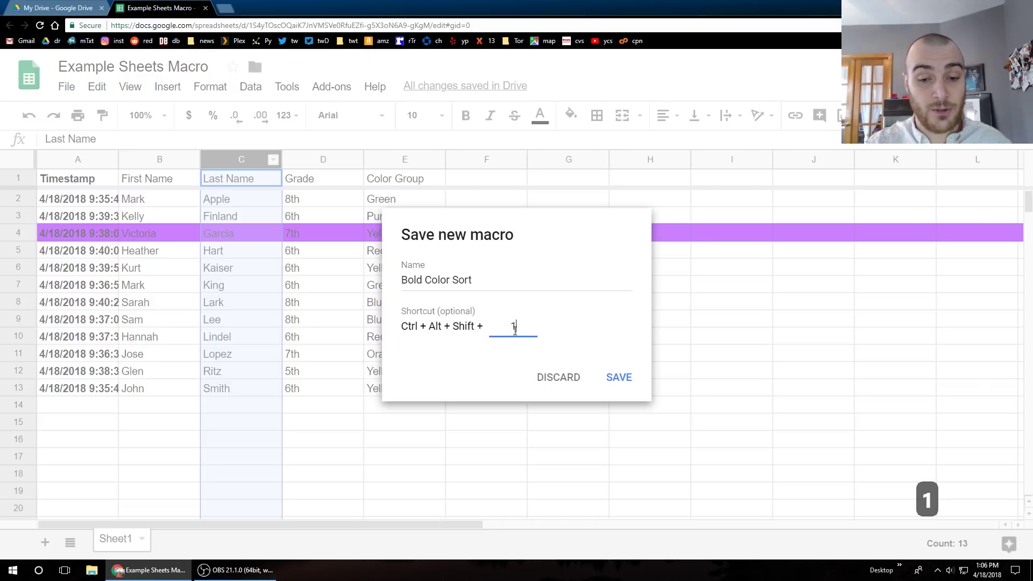
click(619, 376)
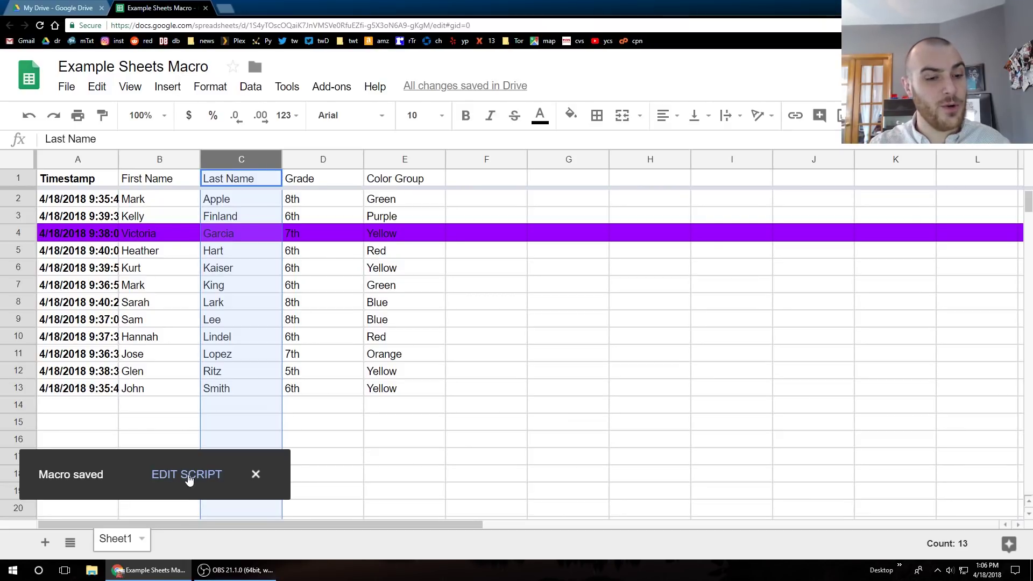
- Open the macro's script from the saved notice and select the BoldColorSort function code
click(188, 476)
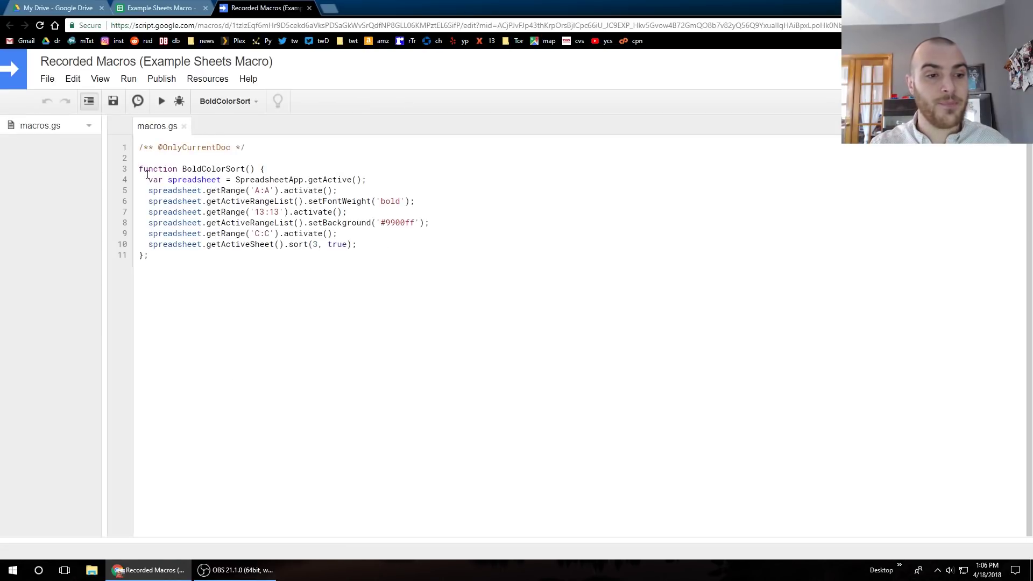
drag(141, 171, 318, 289)
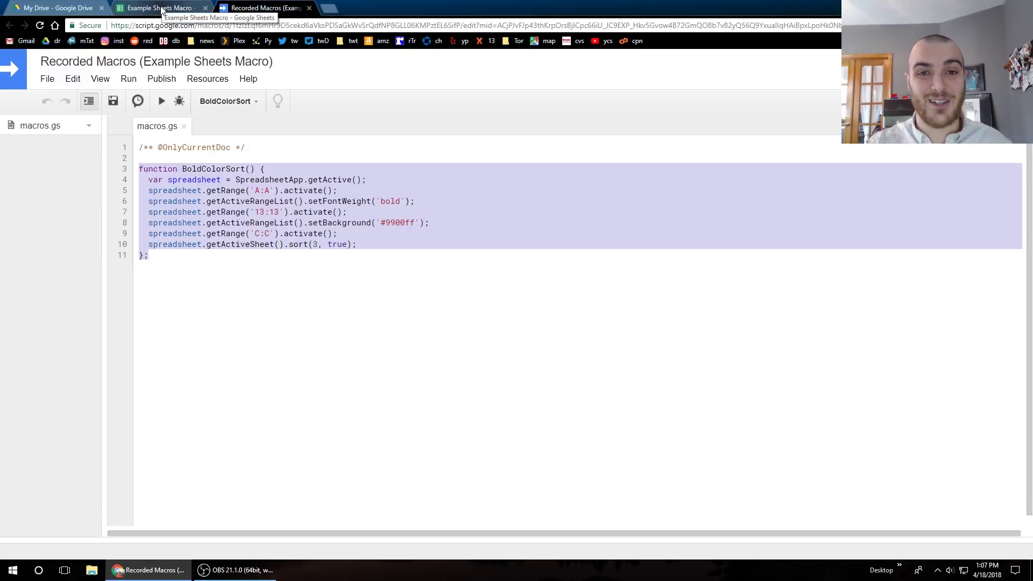
- Back in the spreadsheet, remove the bold from column A and the purple fill from row 4
click(179, 10)
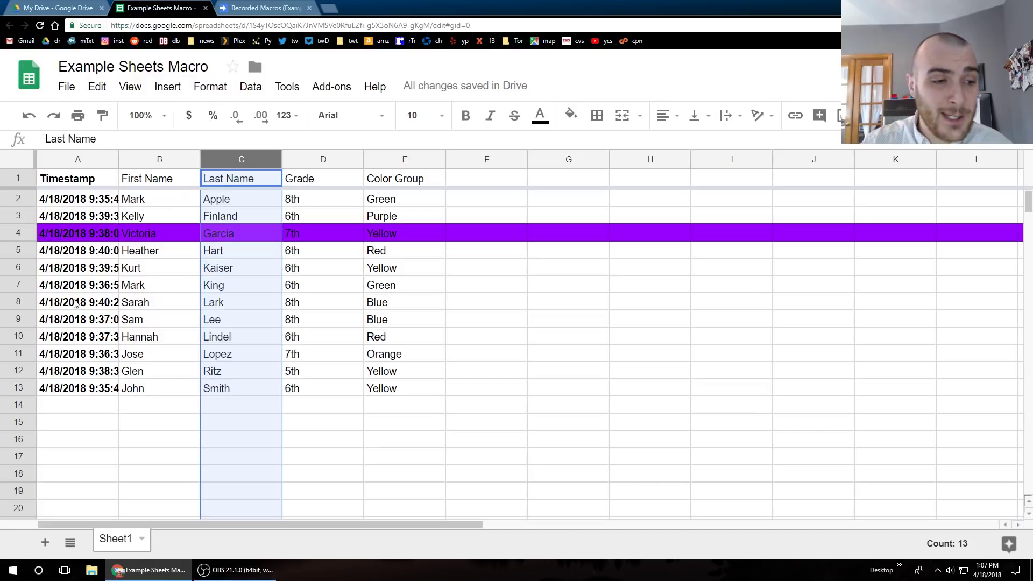
click(77, 158)
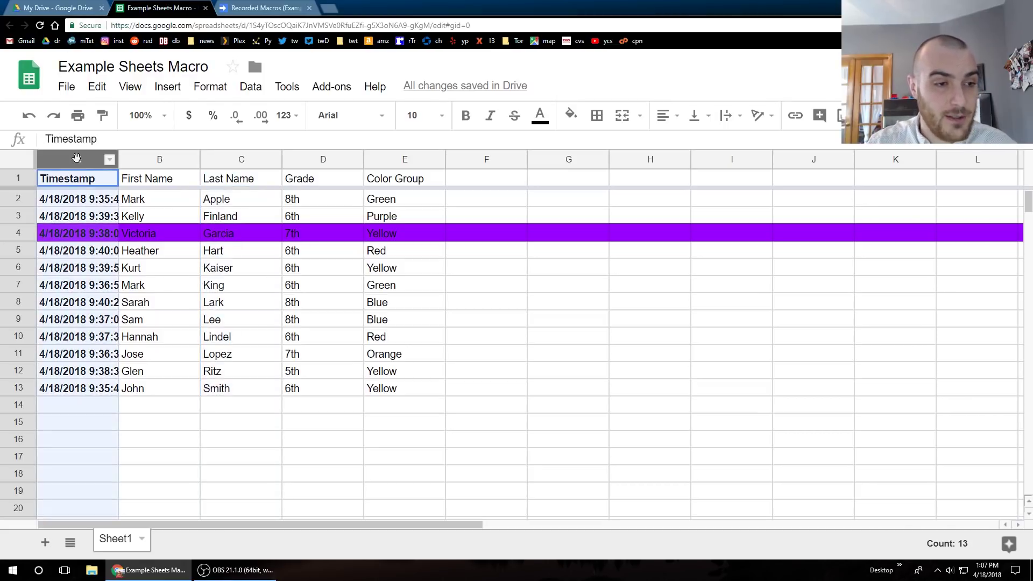
click(466, 118)
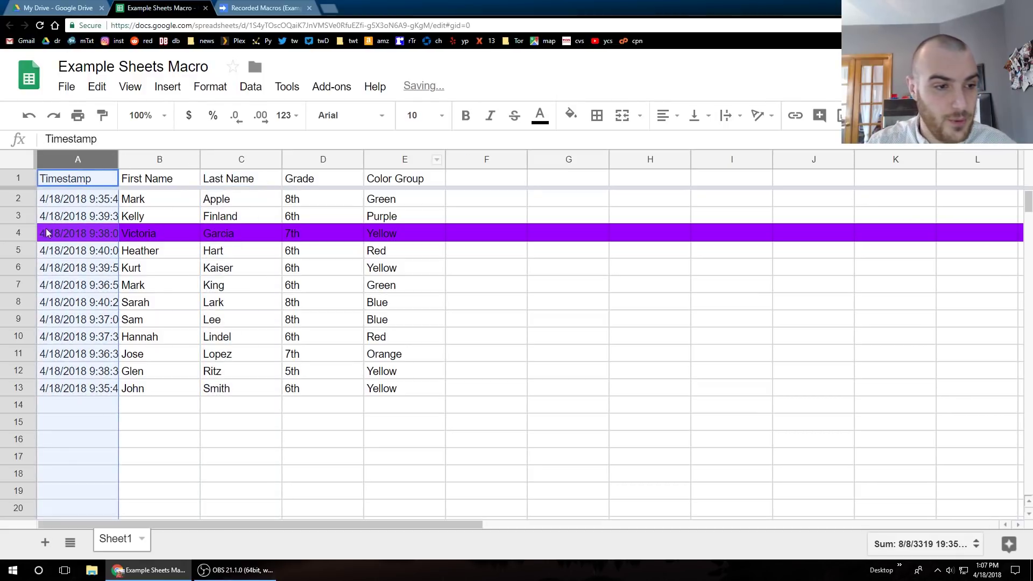
click(20, 235)
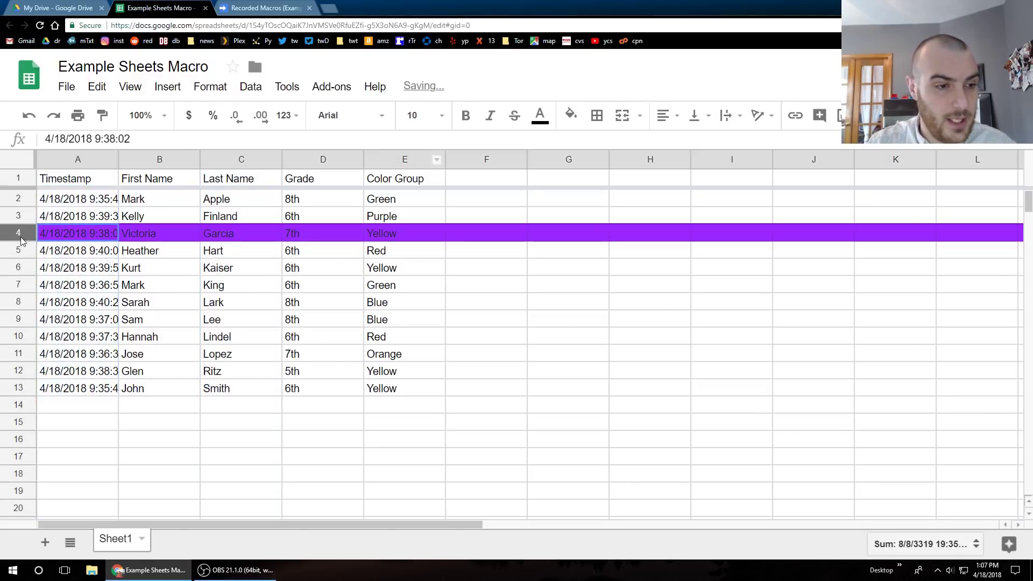
click(571, 115)
click(583, 147)
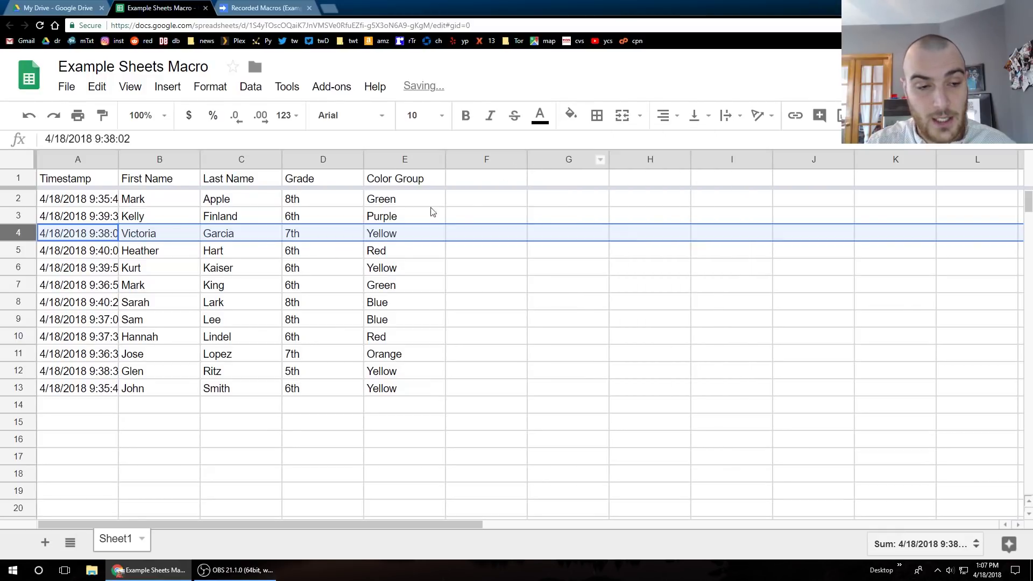
click(253, 340)
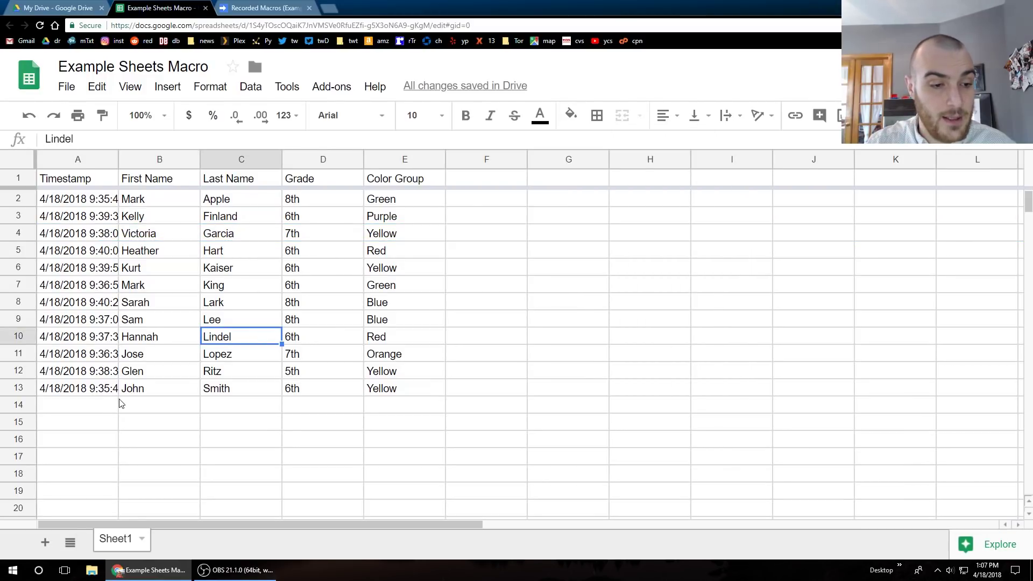
click(93, 409)
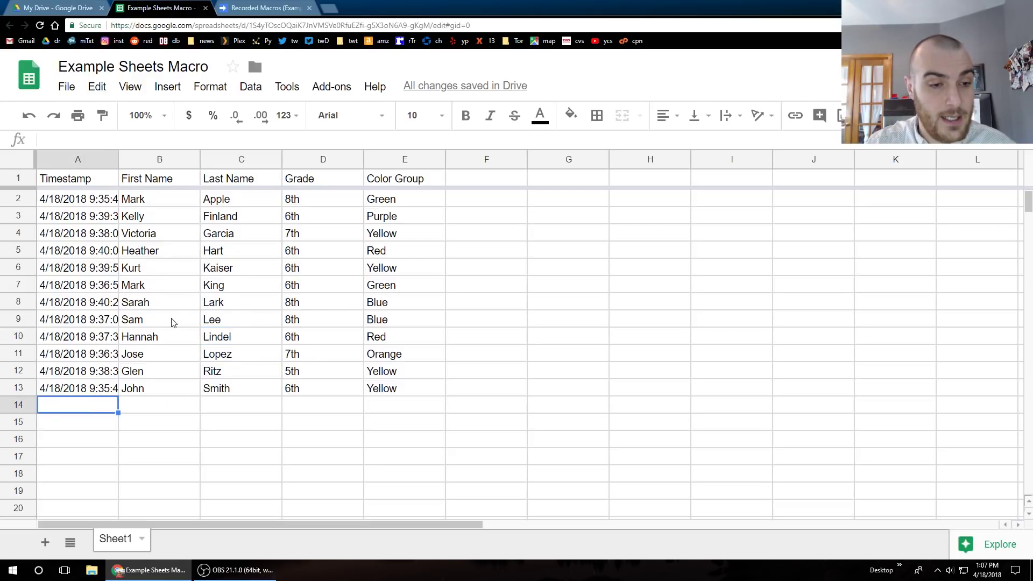
- Cut rows 5–8 and paste them starting at cell A14
drag(27, 250, 346, 308)
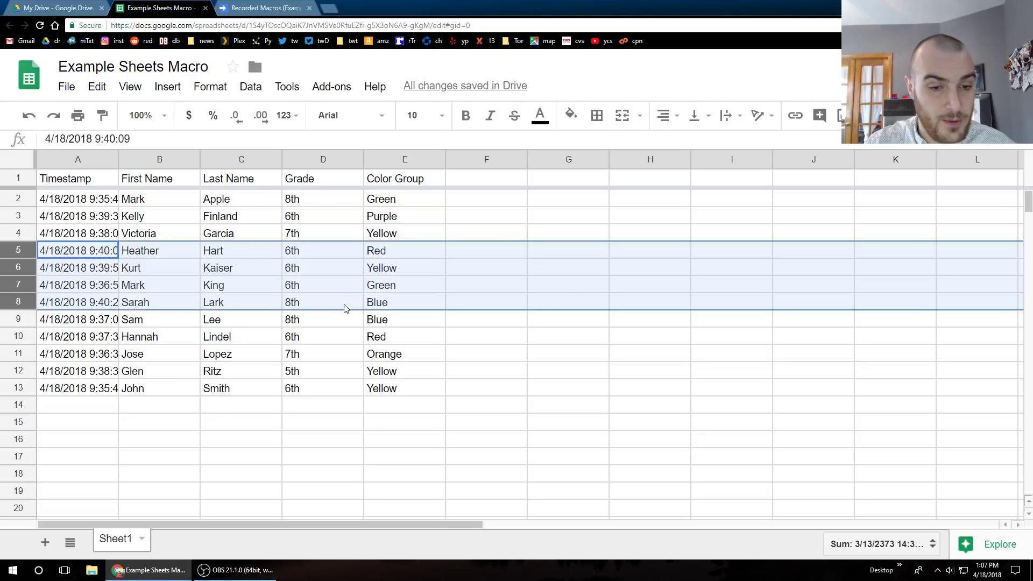
right_click(346, 308)
click(362, 297)
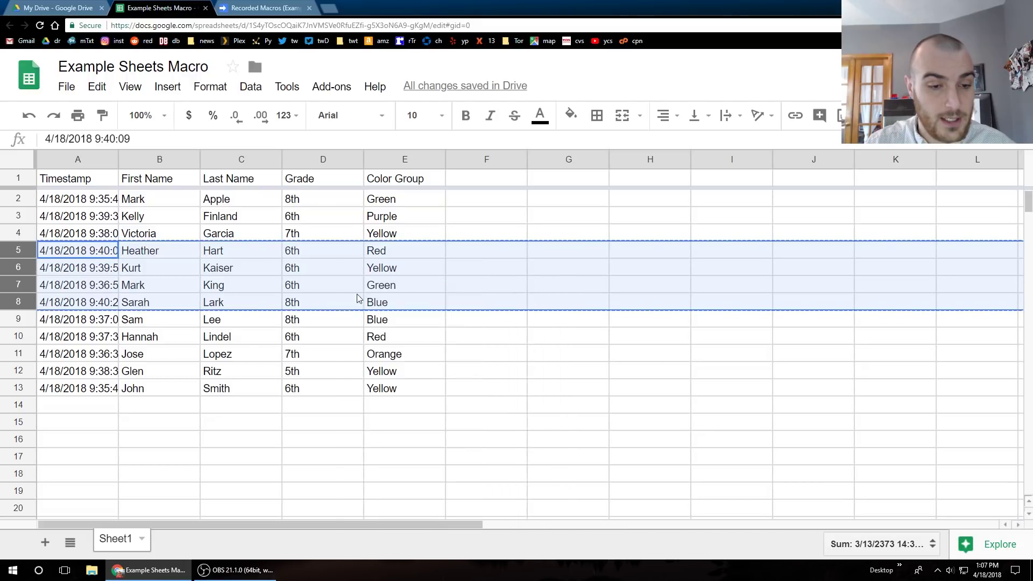
click(106, 407)
right_click(106, 407)
click(146, 465)
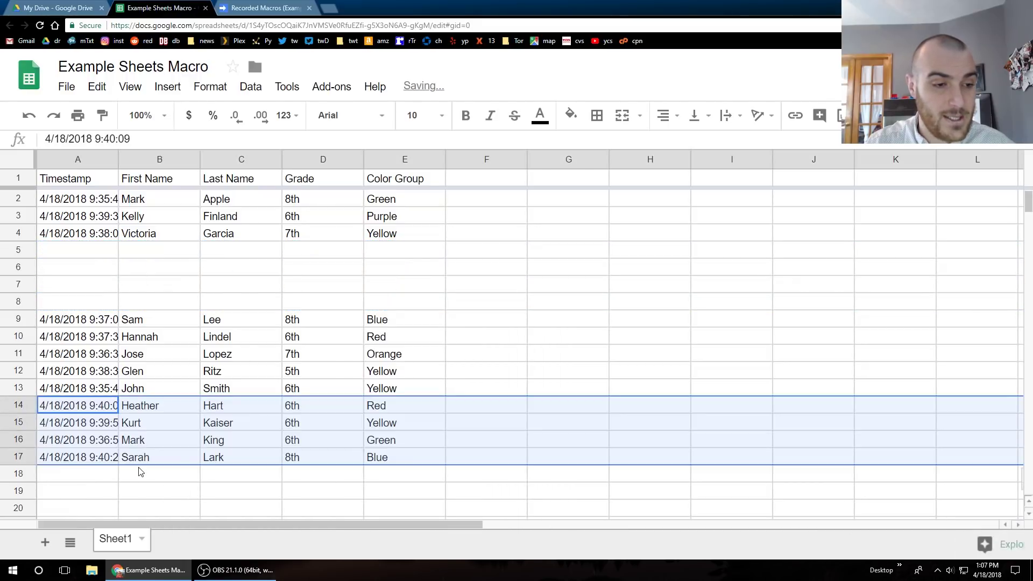
- Delete the empty rows 5–8 and fill the next day's 4/19/2018 9:40 timestamp into A14
click(24, 257)
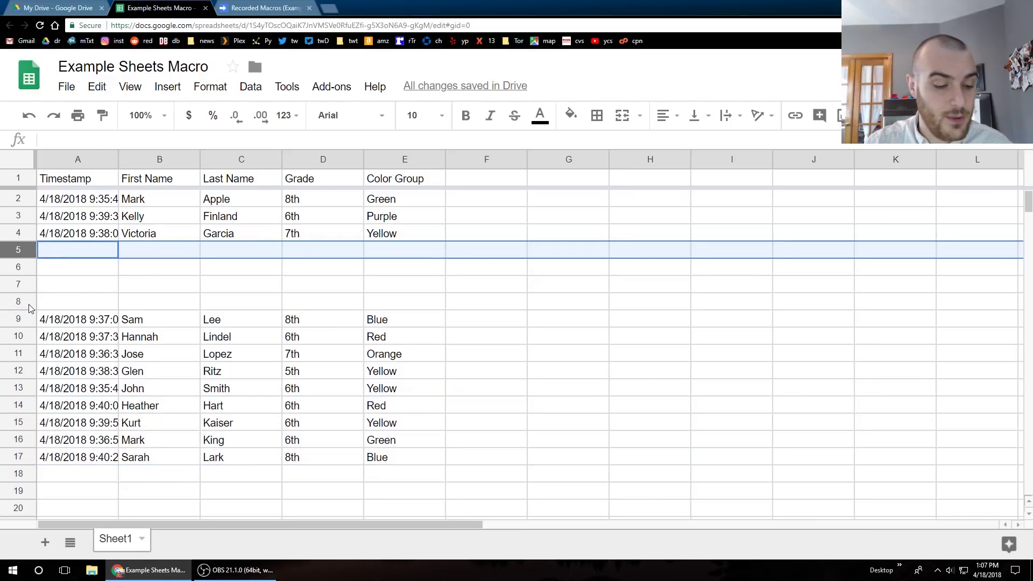
shift+click(28, 305)
right_click(28, 304)
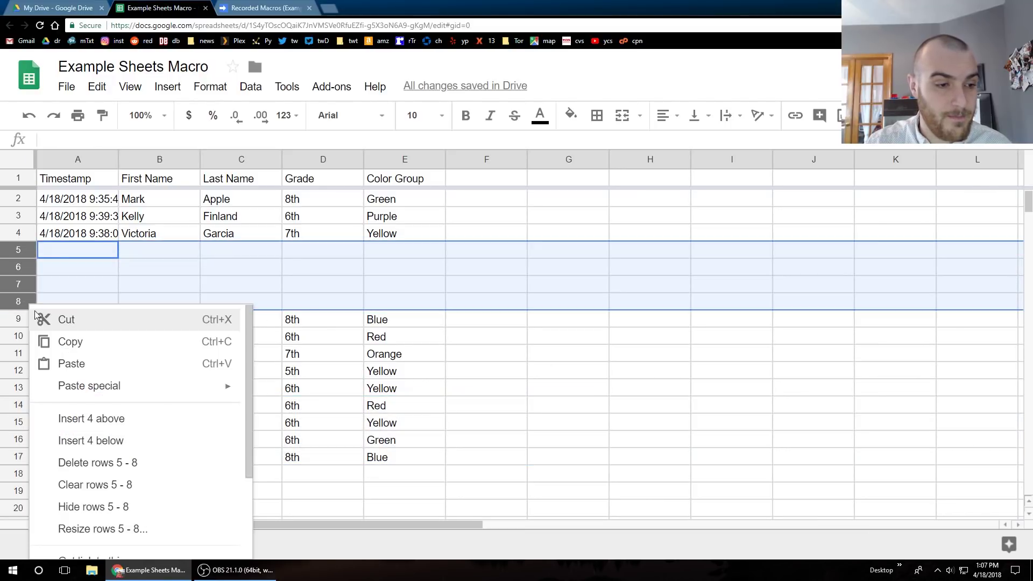
click(102, 464)
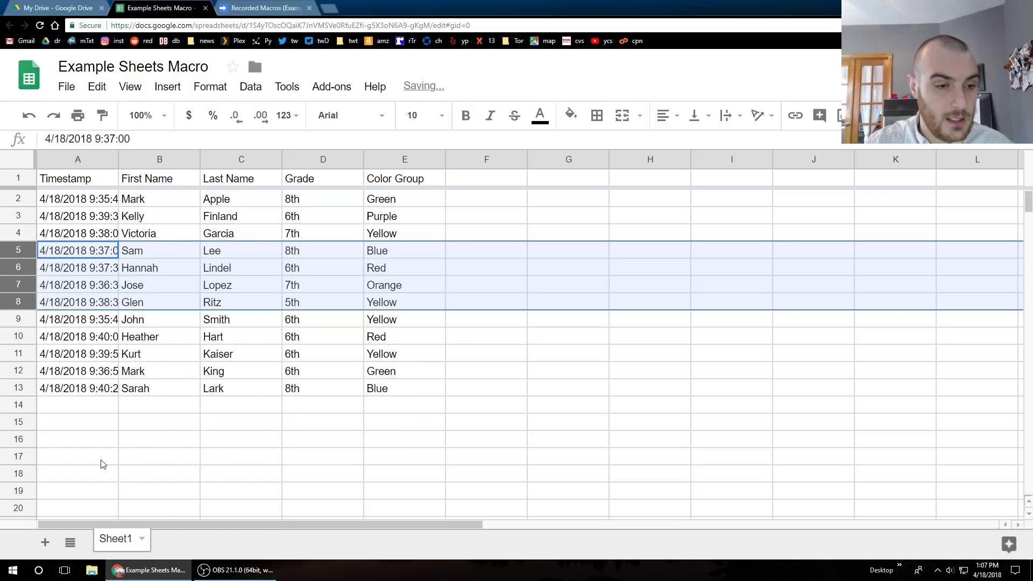
click(76, 394)
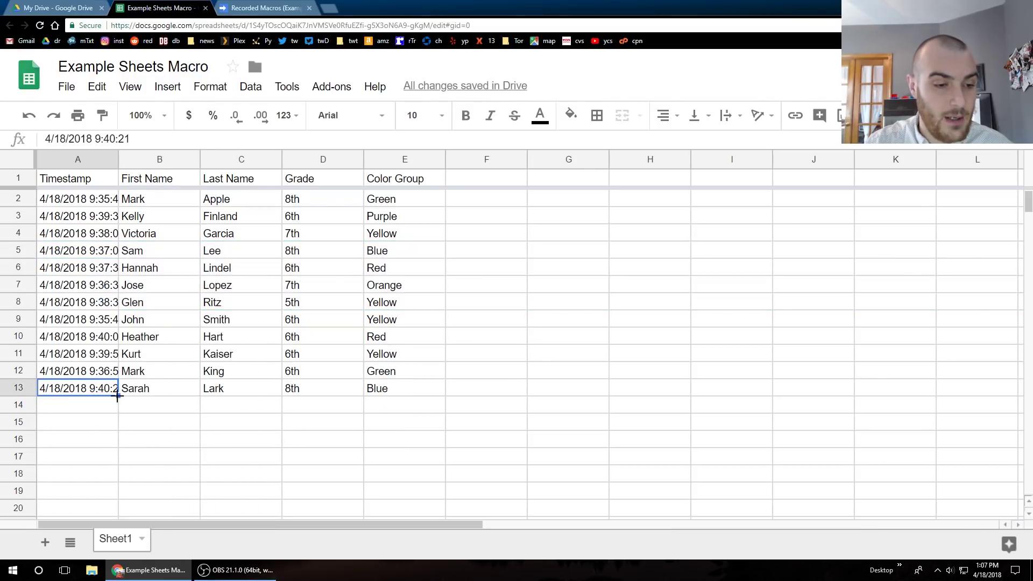
drag(118, 396, 118, 412)
- Enter a new student in B14–E14: first name, last name, grade 7th, colour group Red
click(137, 409)
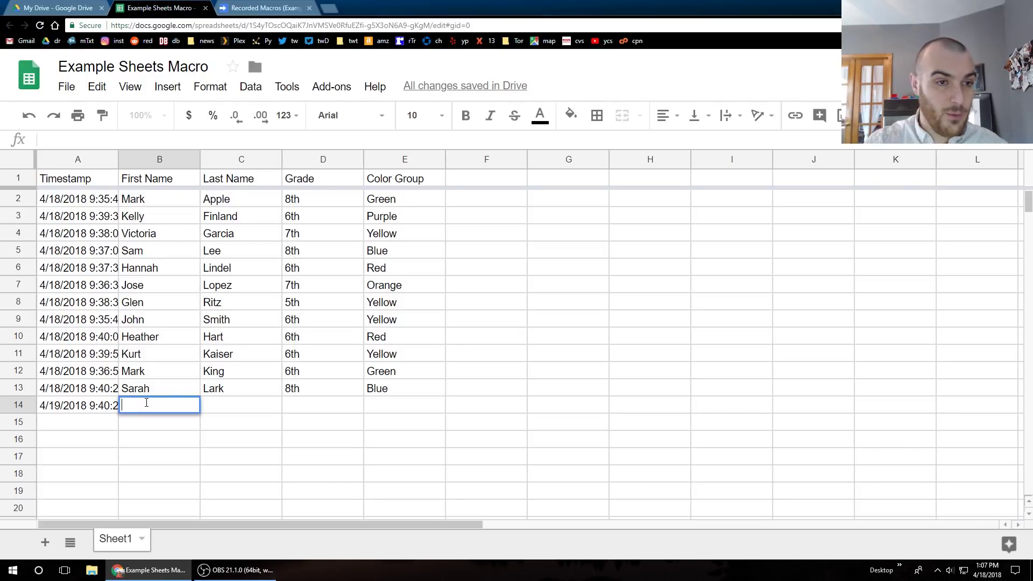
text(Mac)
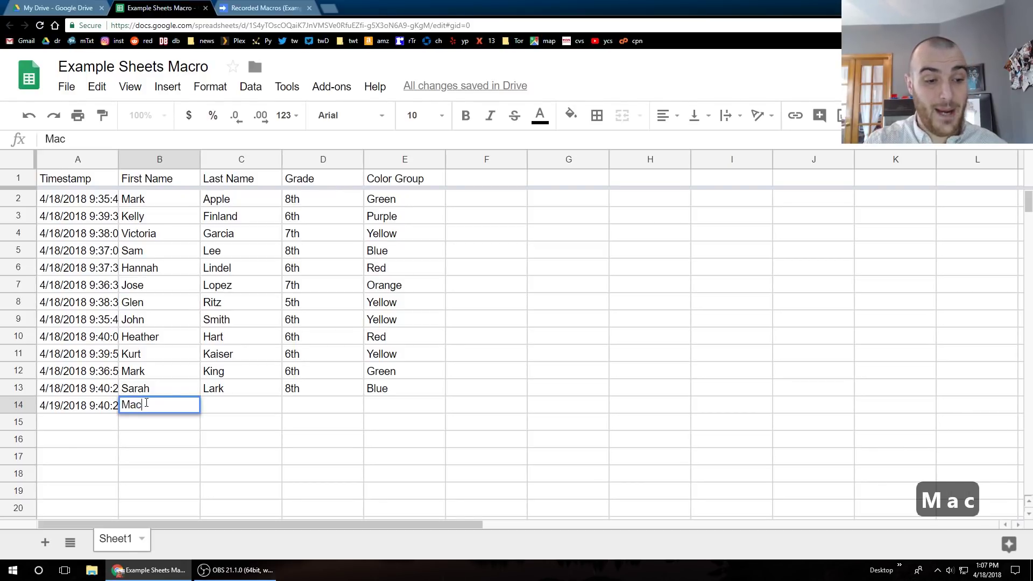
click(269, 413)
text(Ro)
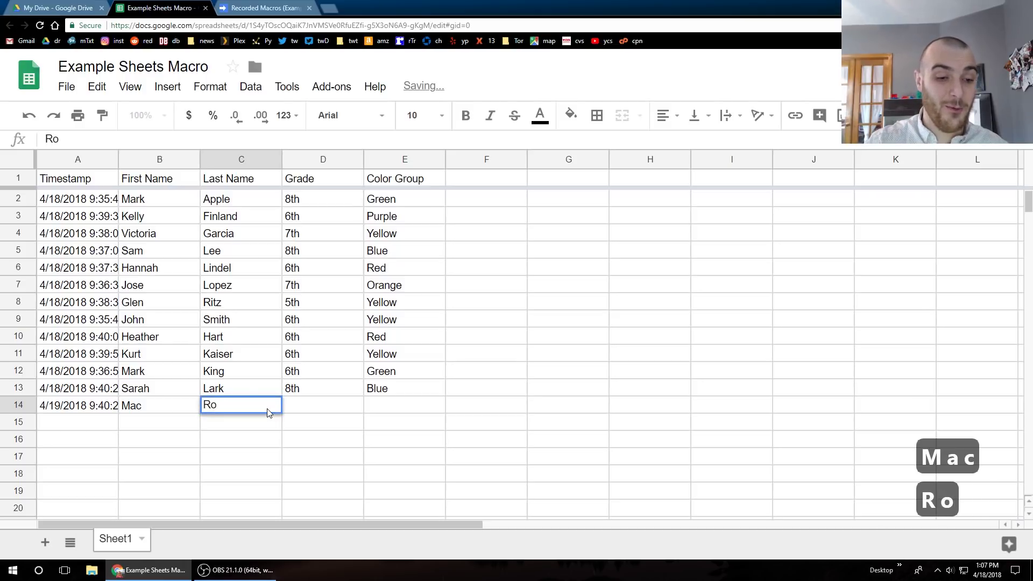
click(315, 411)
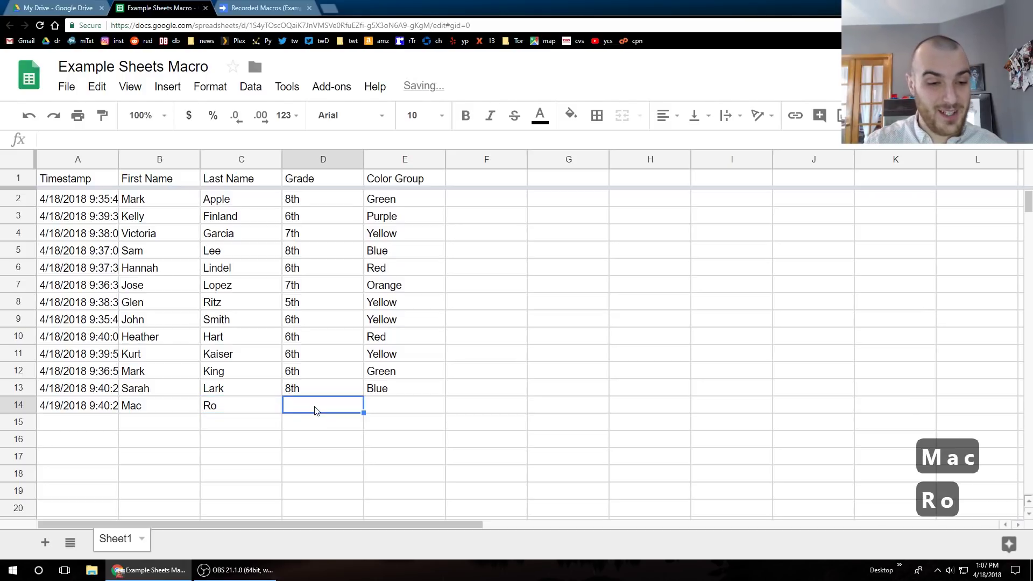
text(7th)
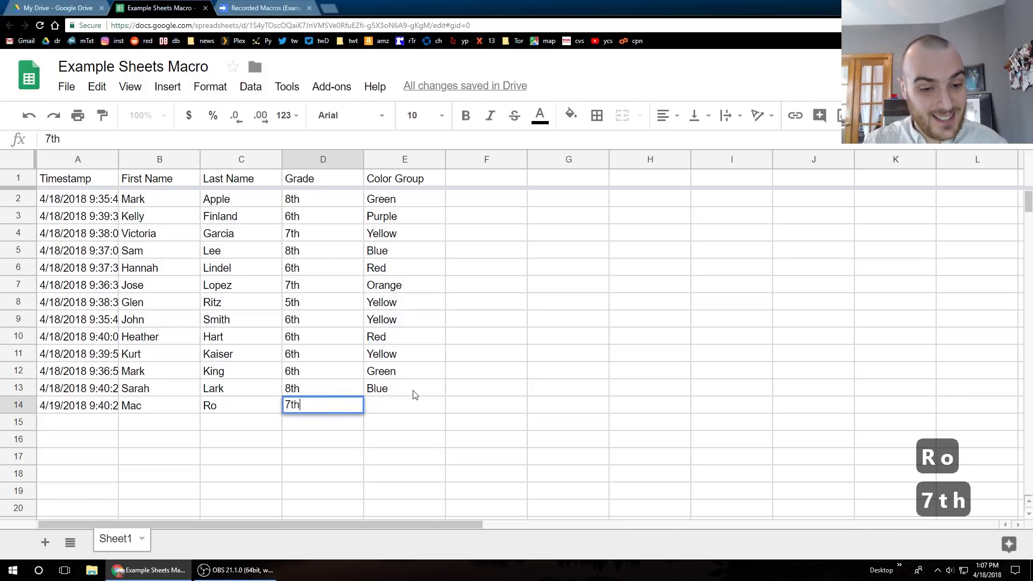
click(410, 410)
text(Red)
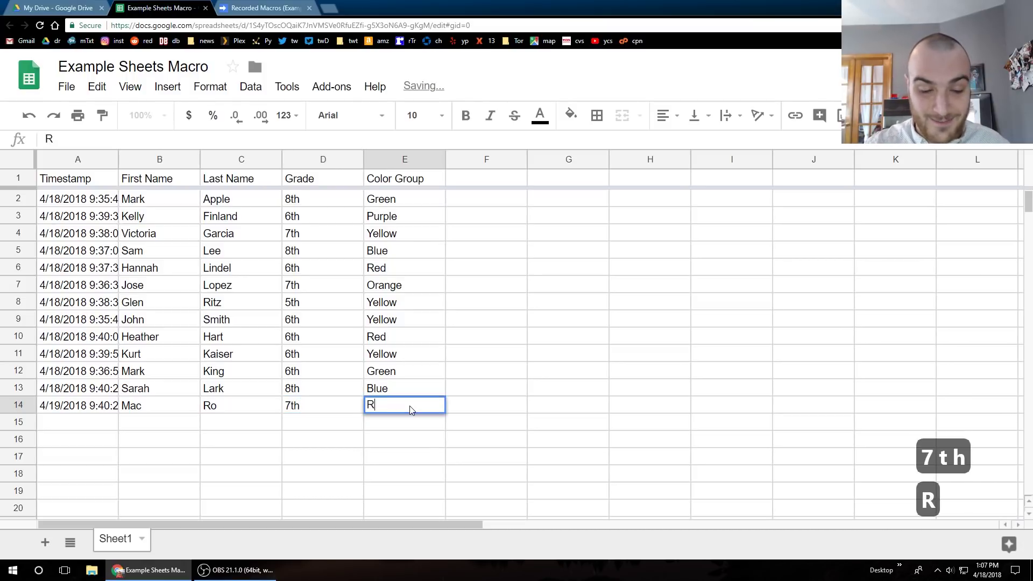
click(456, 437)
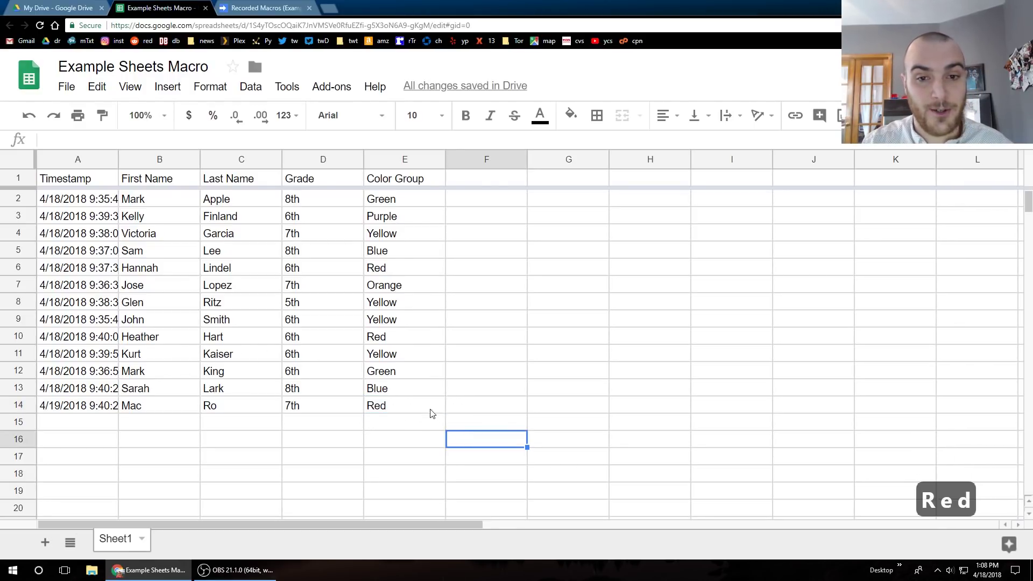
click(250, 411)
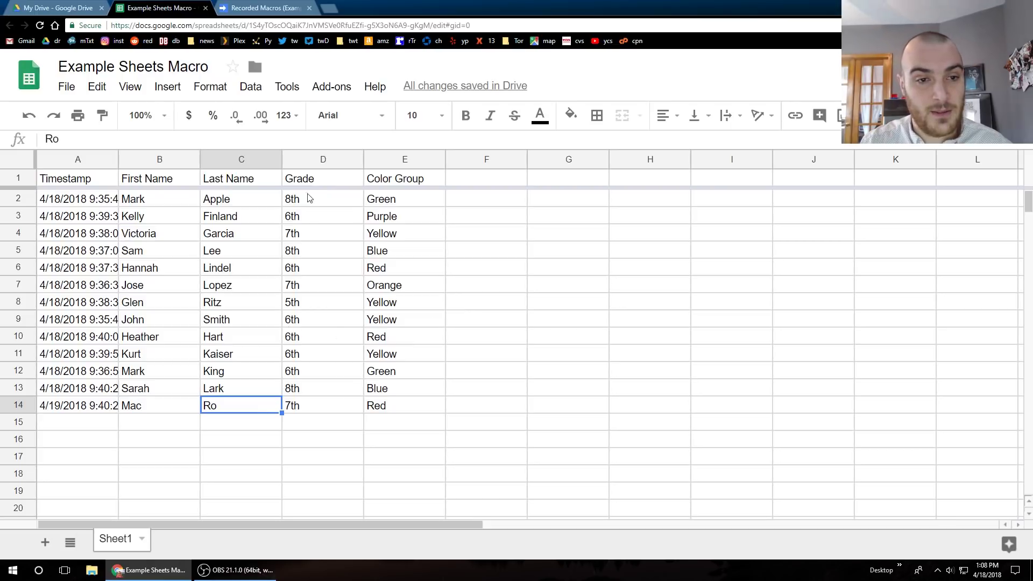
- Run Bold Color Sort from Tools > Macros and authorize the script with the account
click(291, 97)
mouse_move(340, 175)
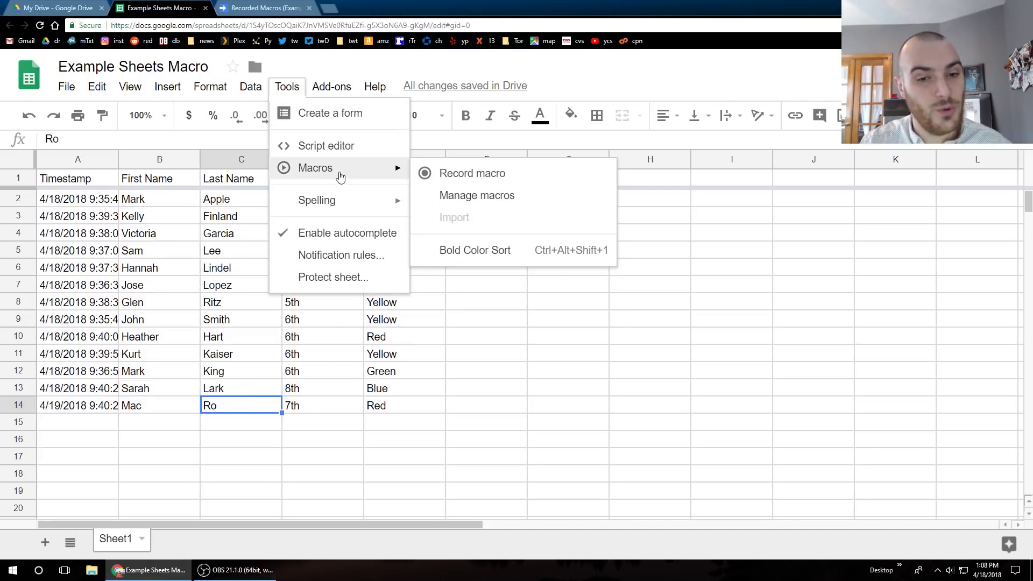
click(493, 257)
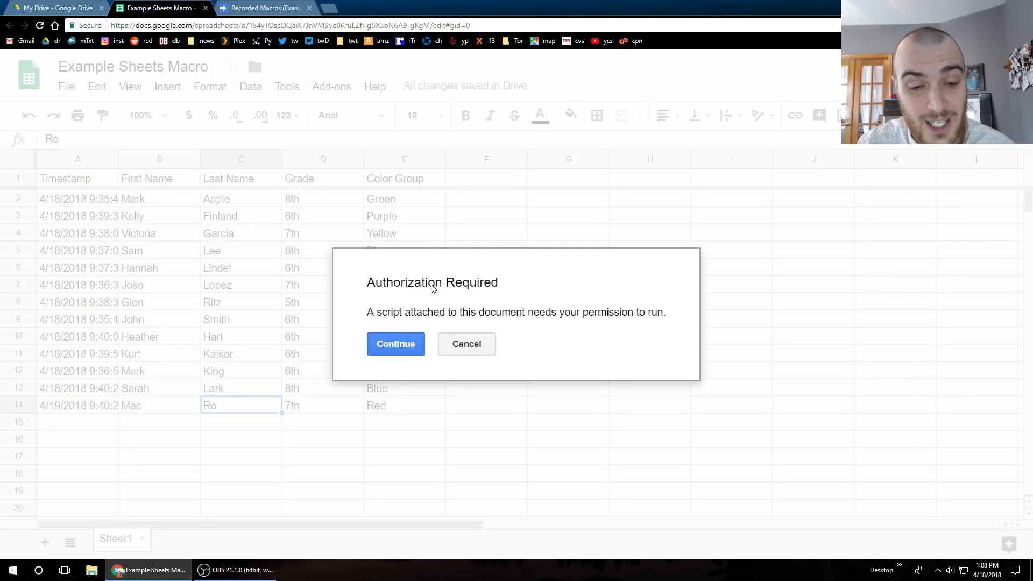
click(408, 348)
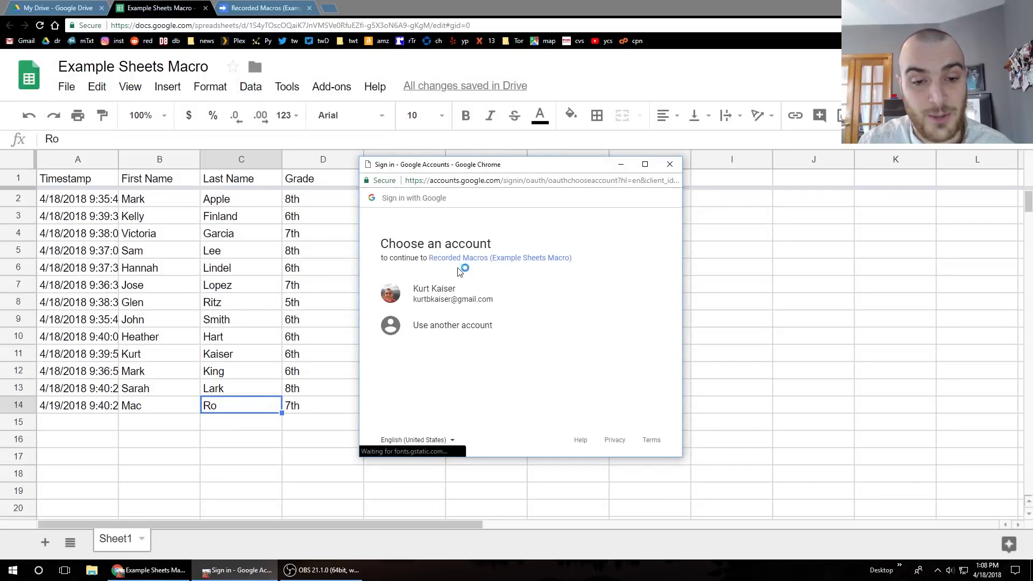
click(462, 303)
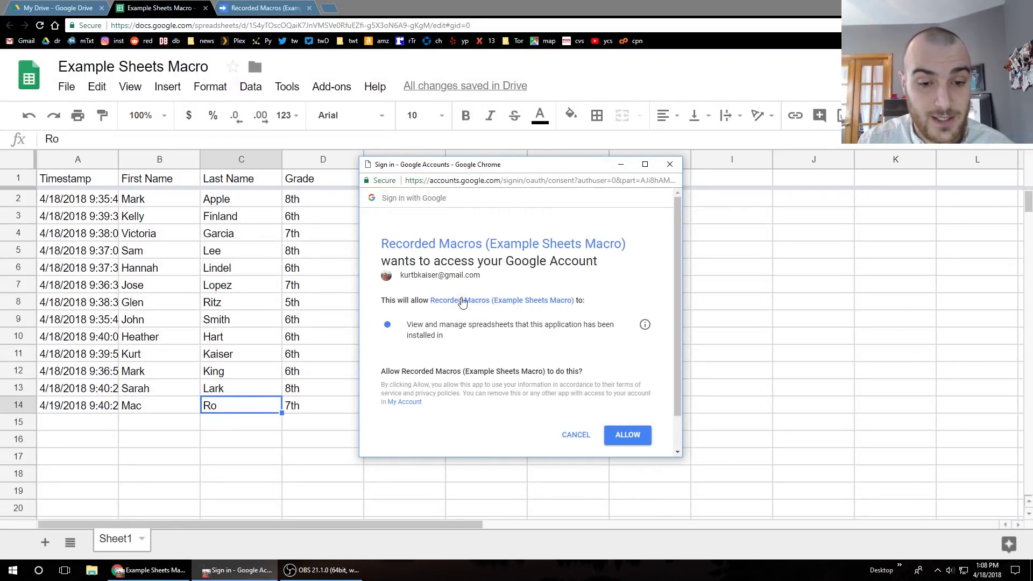
click(638, 441)
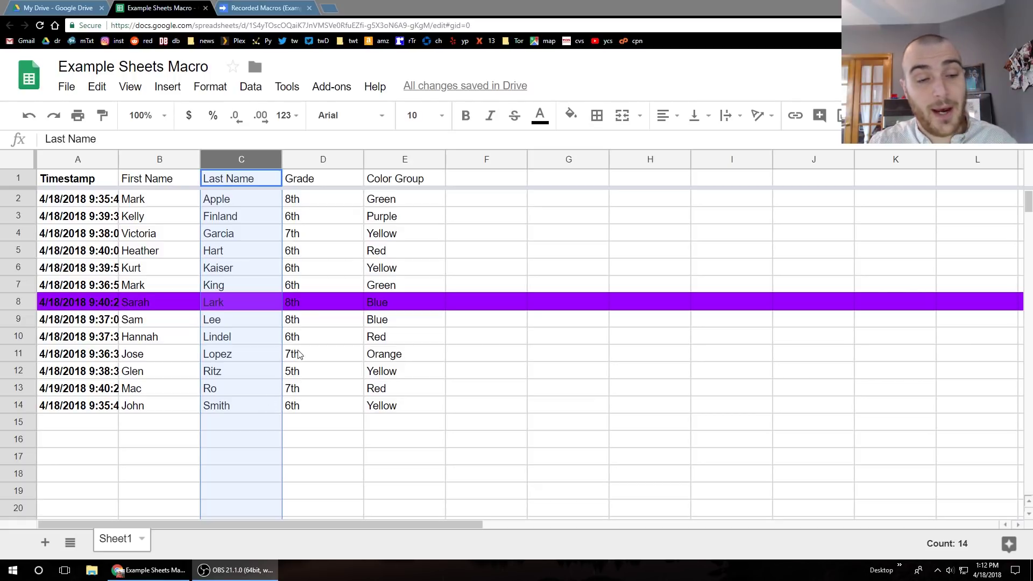
- Open Manage macros and choose to edit the Bold Color Sort script
click(286, 91)
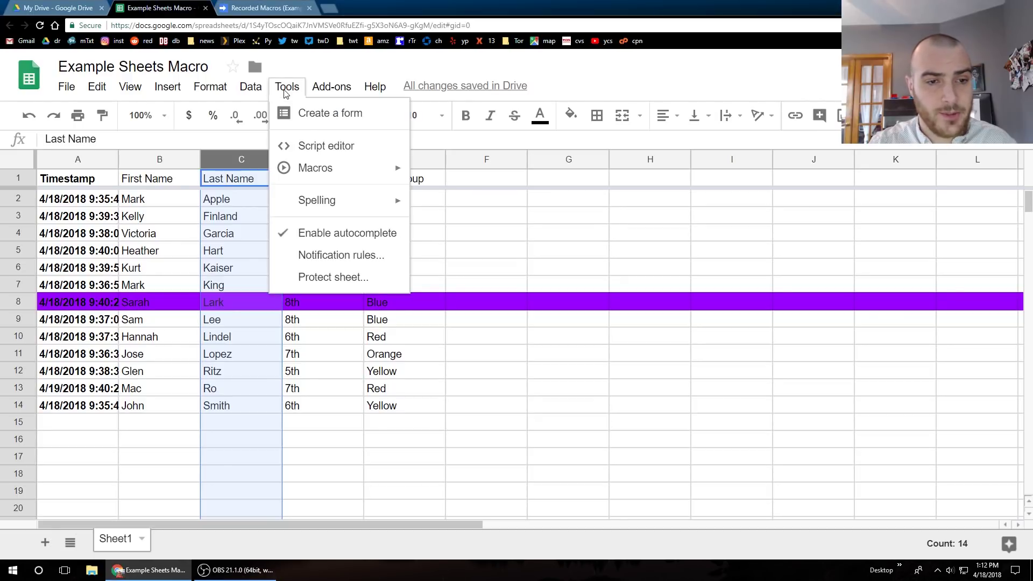
mouse_move(376, 167)
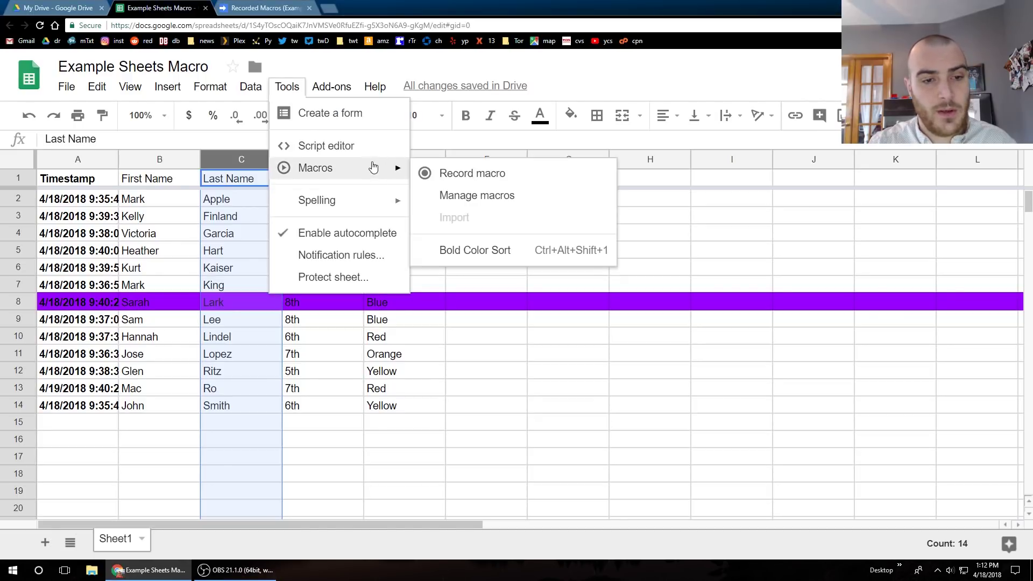
click(498, 196)
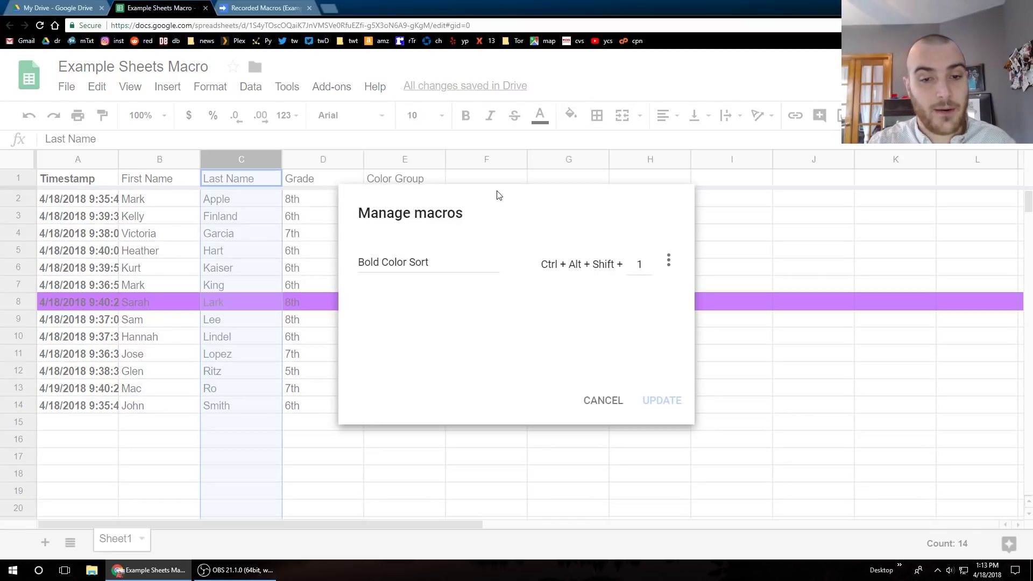
click(669, 263)
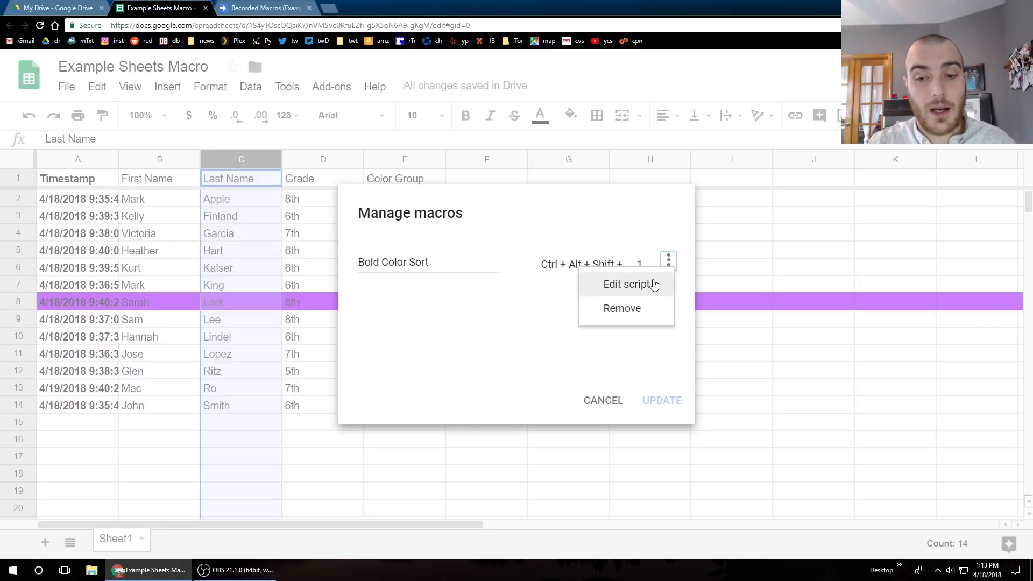
click(654, 284)
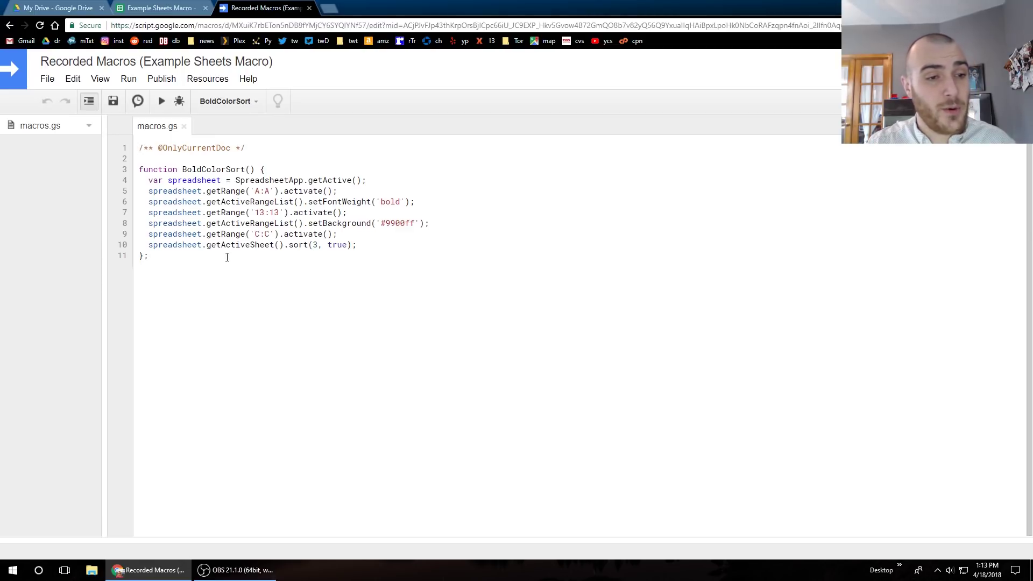
- Close Manage macros without changes and open the Script editor from Tools
click(130, 10)
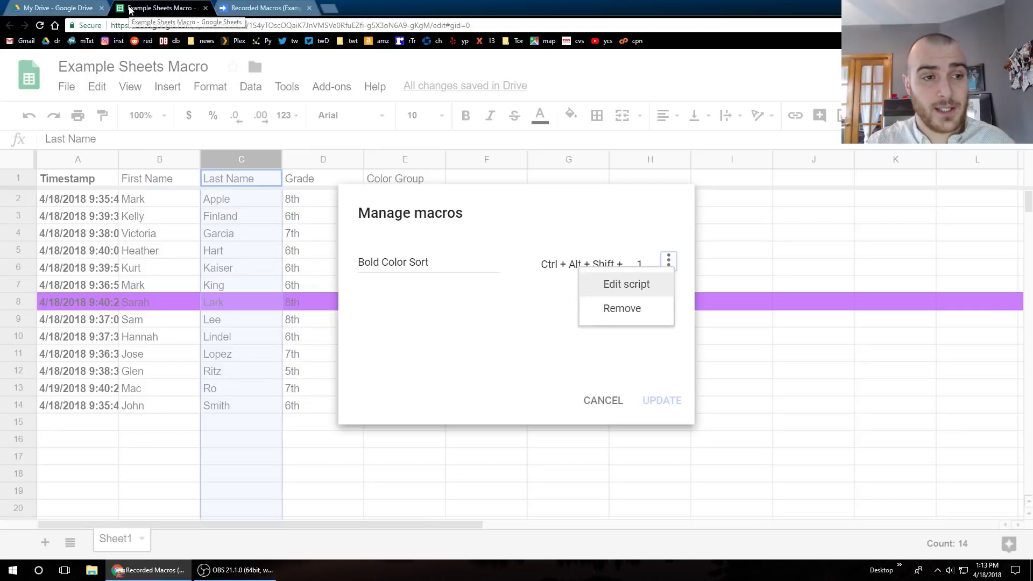
click(670, 344)
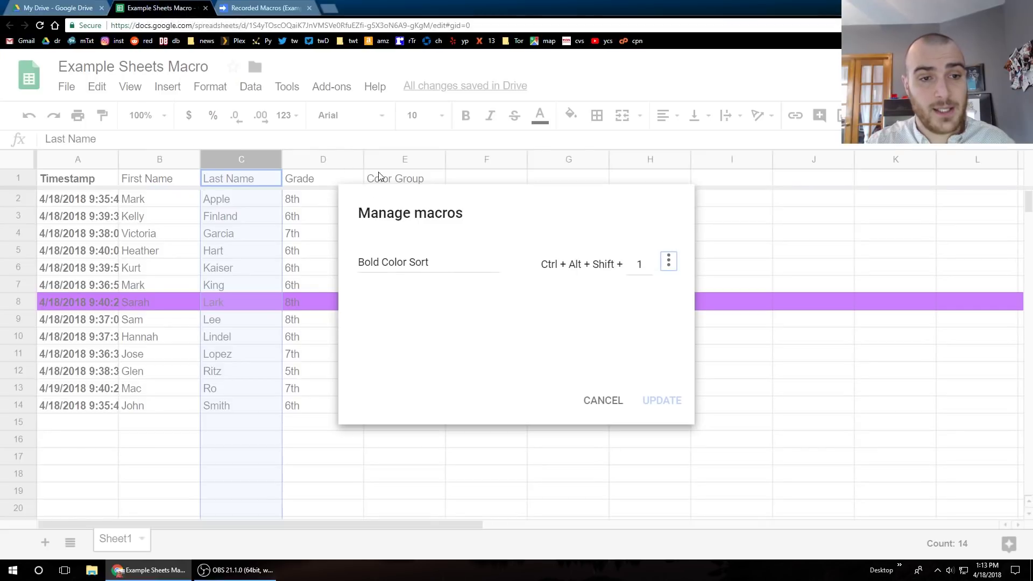
click(605, 402)
click(279, 90)
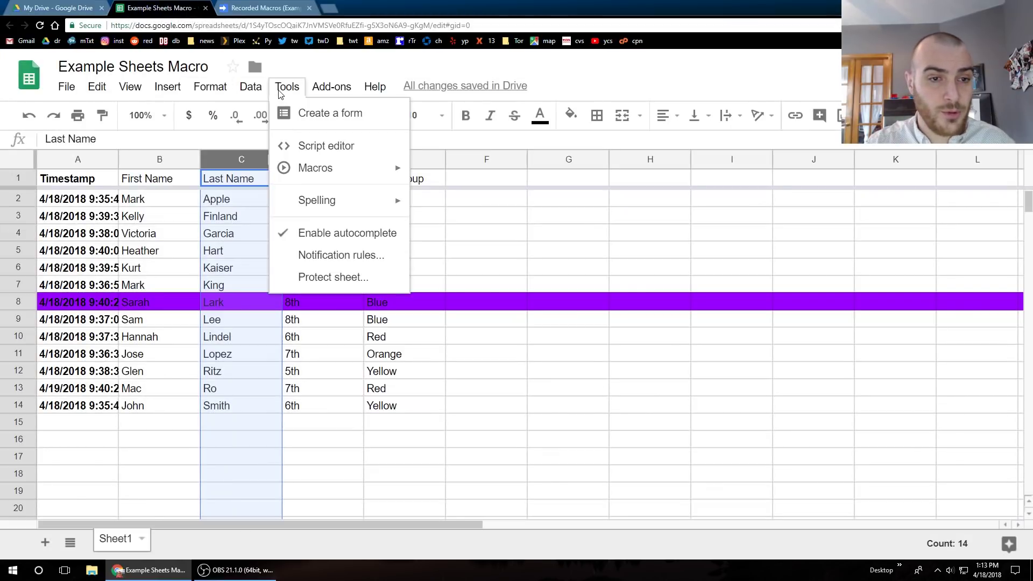
click(354, 151)
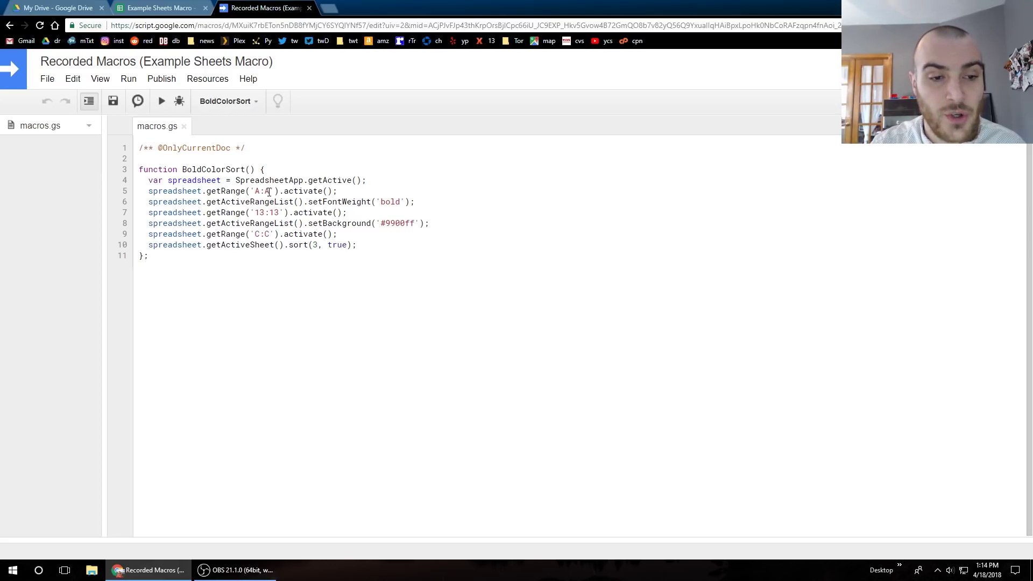
- Select the A:A range on line 5 of macros.gs and place the cursor inside it
drag(270, 192, 256, 192)
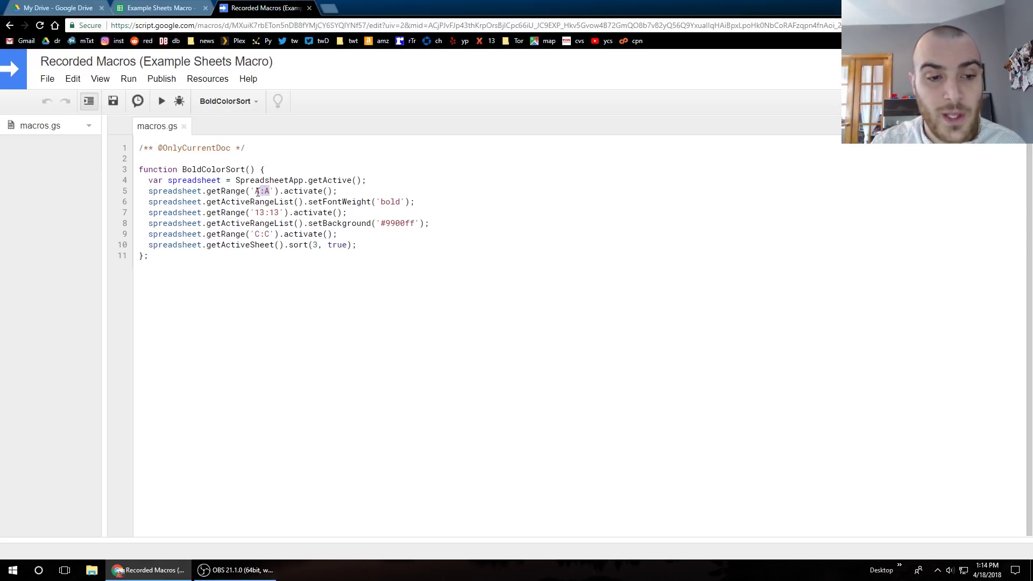
click(284, 191)
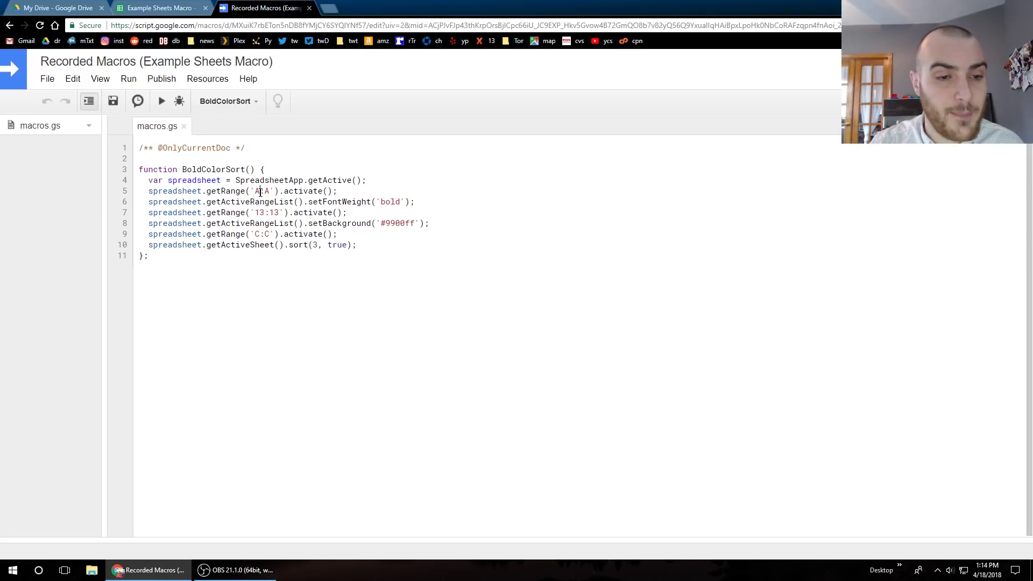
- Change line 5's getRange from 'A:A' to 'B:B' in BoldColorSort
key(BackSpace)
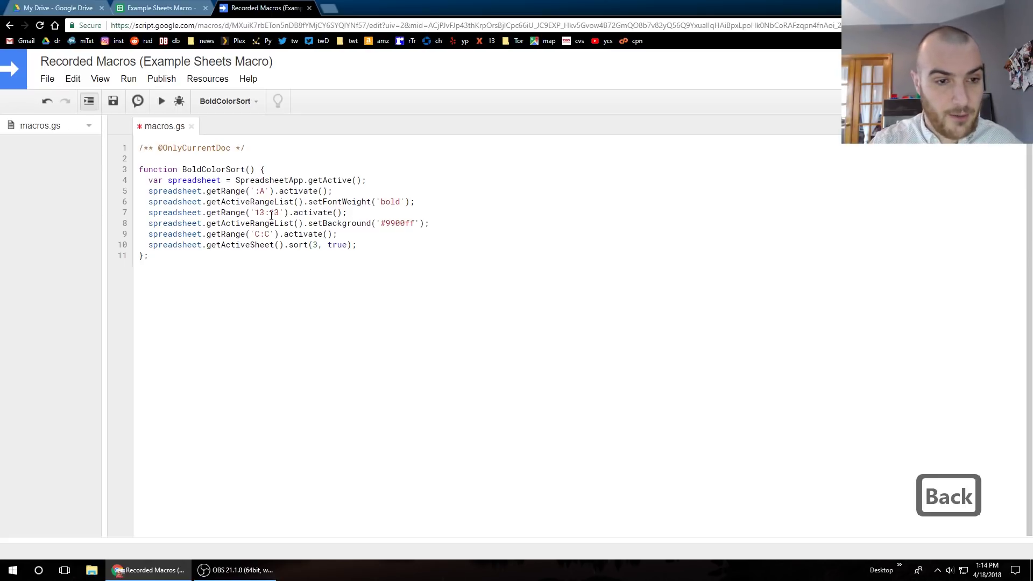
text(B)
key(Right)
key(Delete)
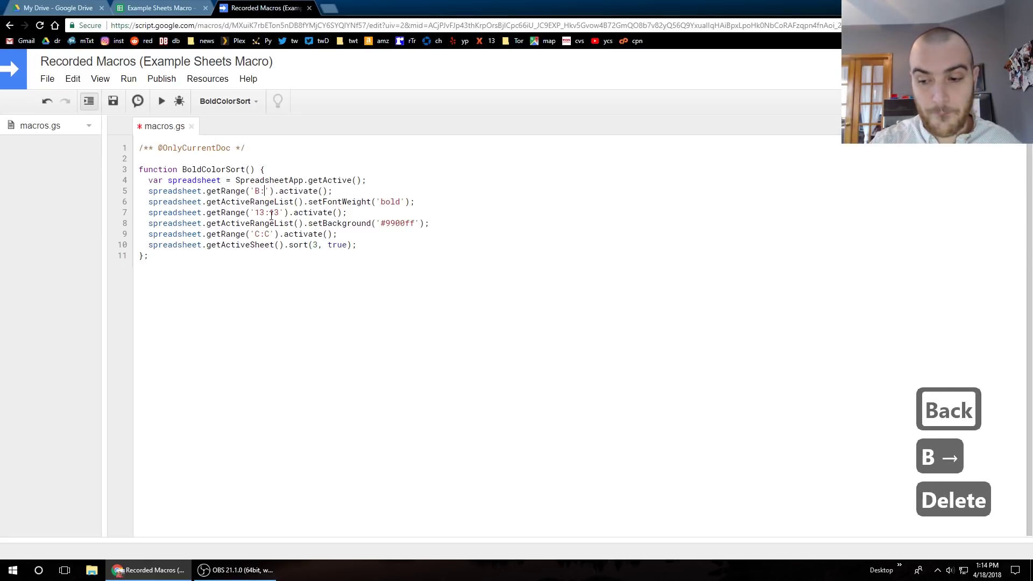
text(B)
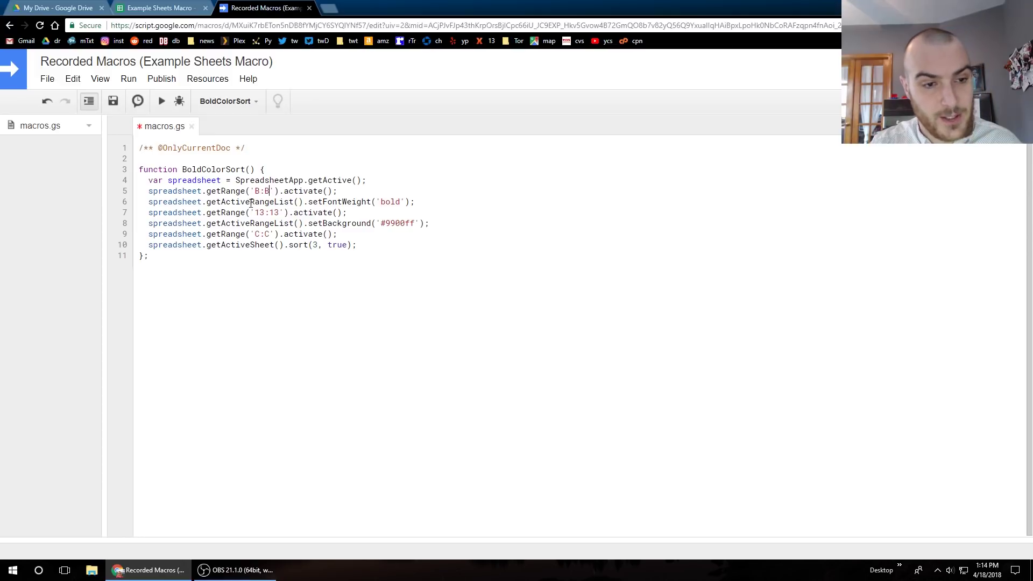
- Back in the spreadsheet, unbold column A and remove row 8's purple fill
click(170, 9)
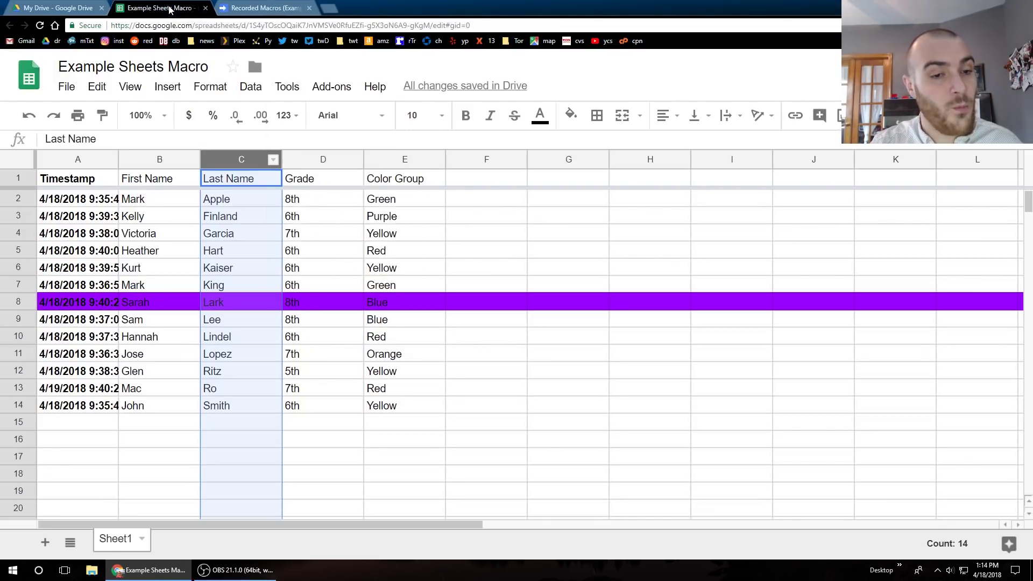
click(96, 162)
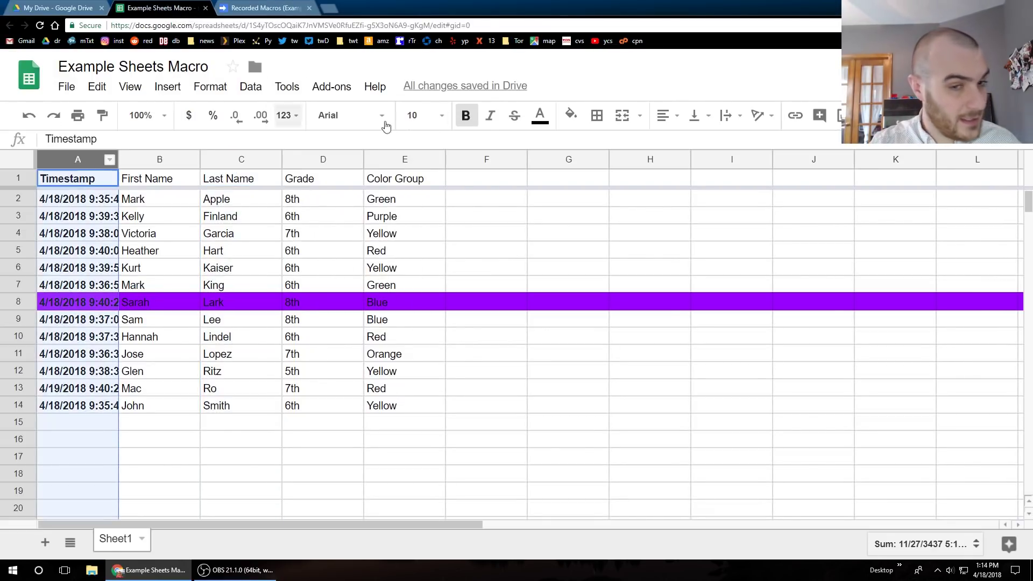
click(465, 116)
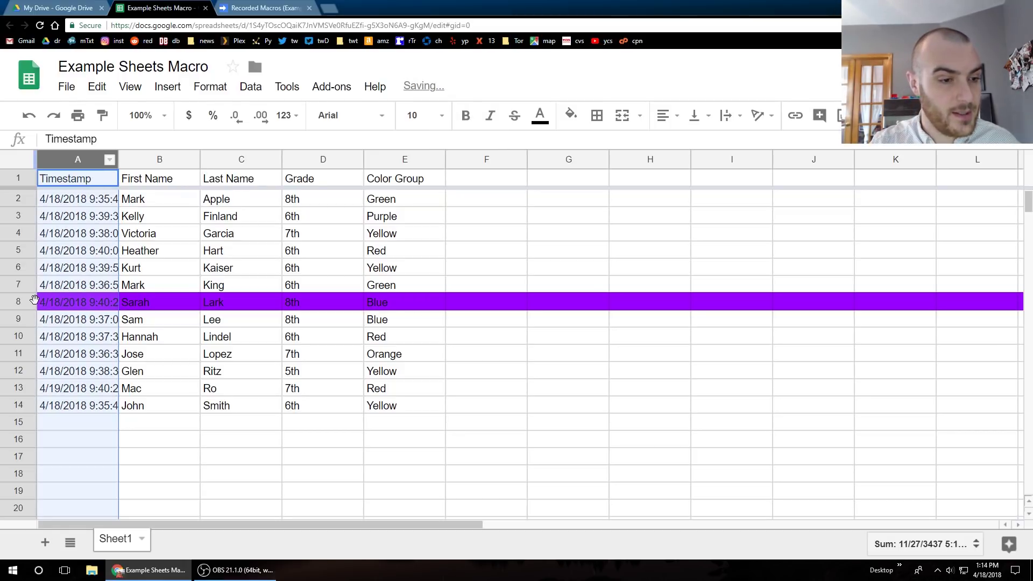
click(18, 302)
click(572, 118)
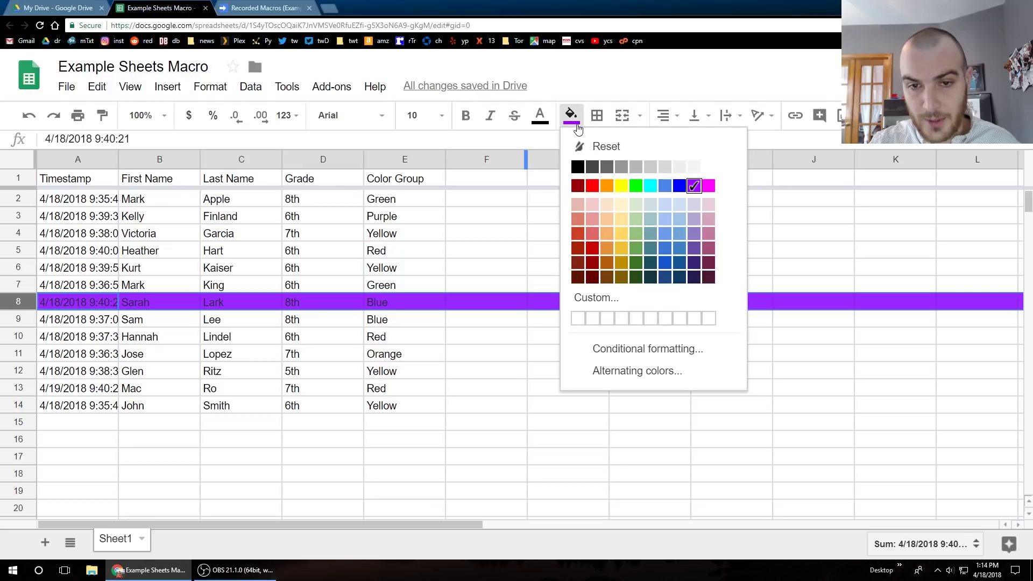
click(581, 145)
click(514, 240)
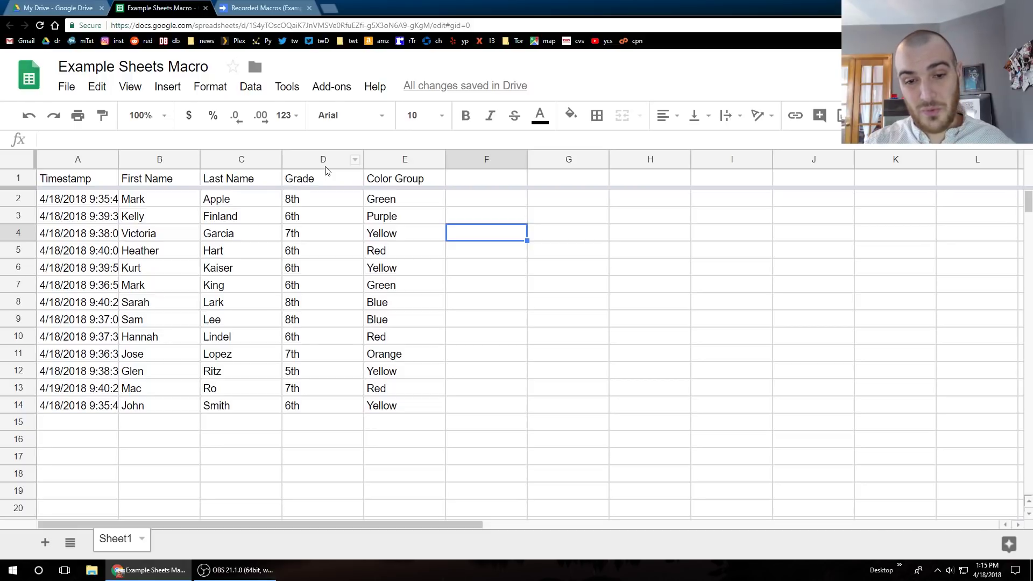
- Run the macro with Ctrl+Alt+Shift+1, check columns A and B, then save macros.gs
key(ctrl+alt+shift+1)
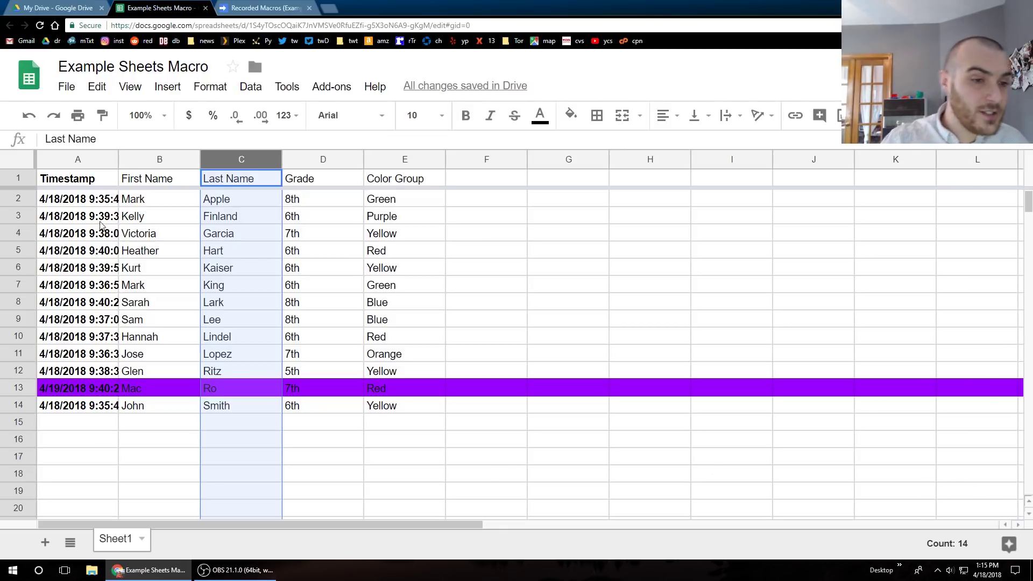
click(100, 165)
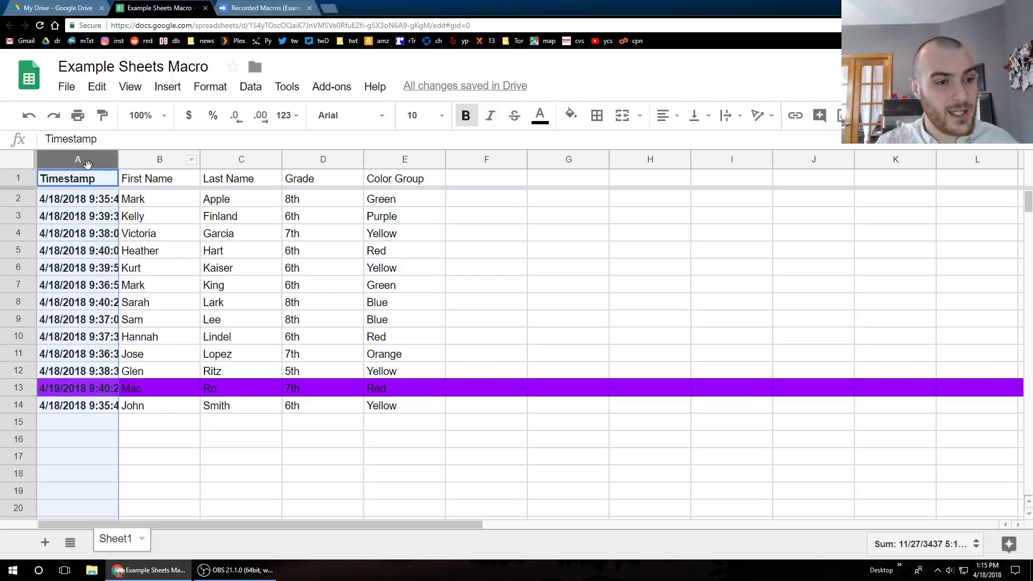
click(170, 168)
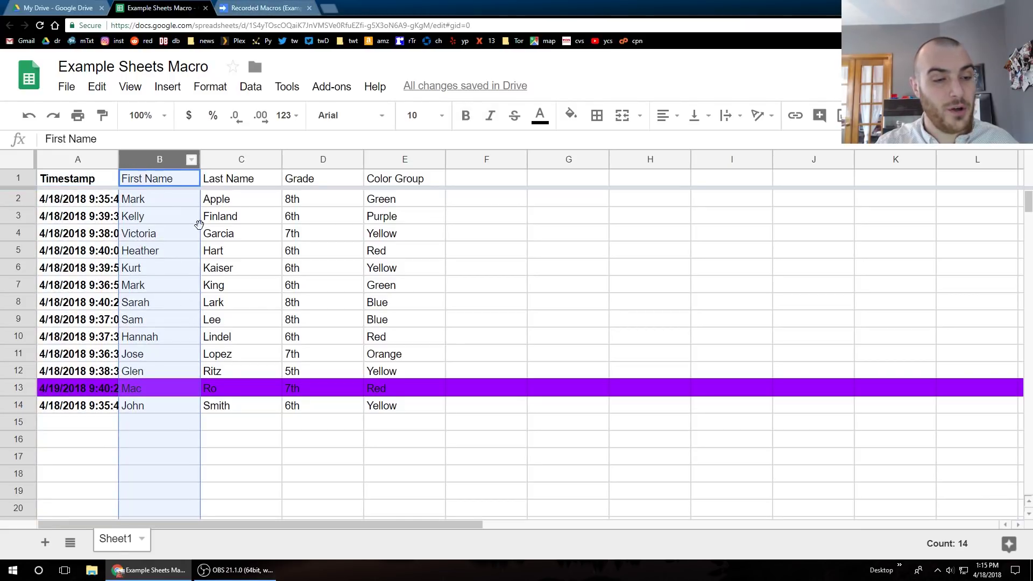
click(266, 9)
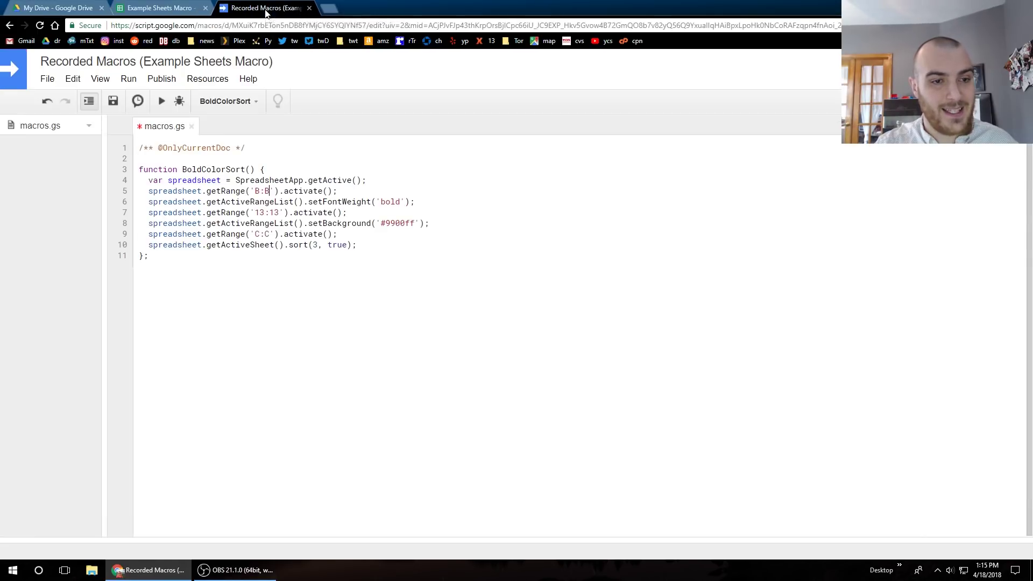
click(111, 108)
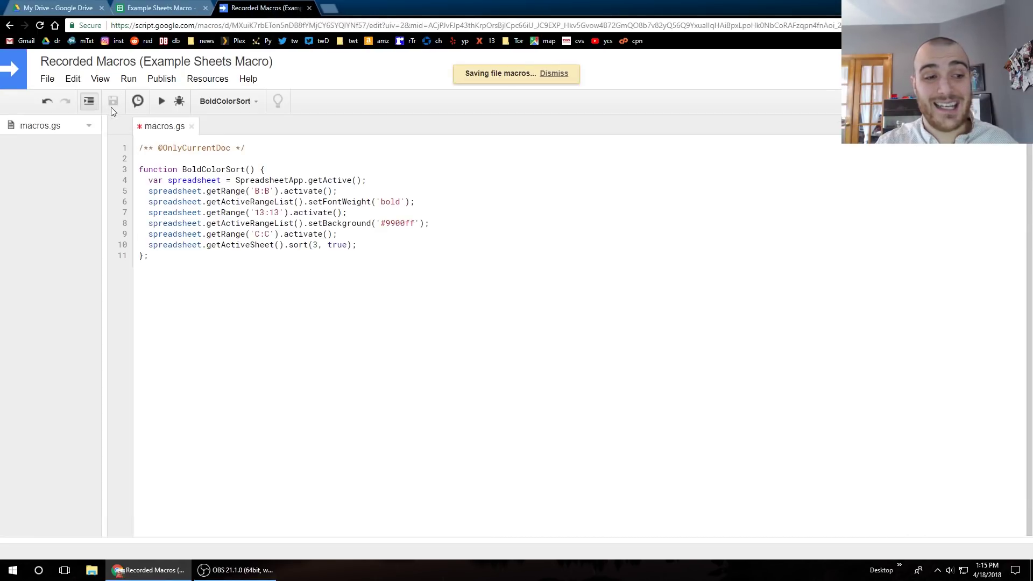
click(173, 9)
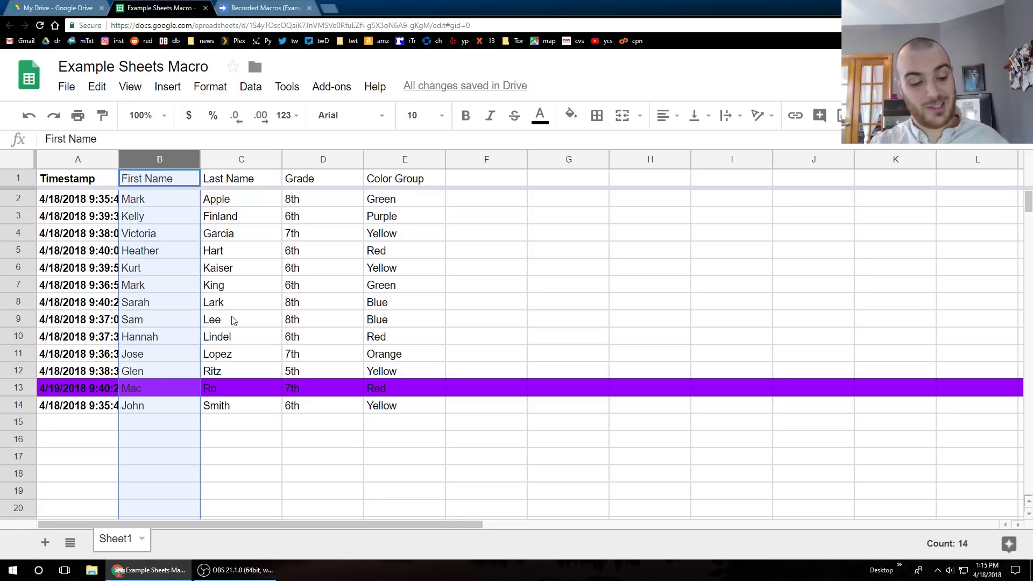
- Run the updated macro with Ctrl+Alt+Shift+1, then unbold column A's timestamps
key(ctrl+alt+shift+1)
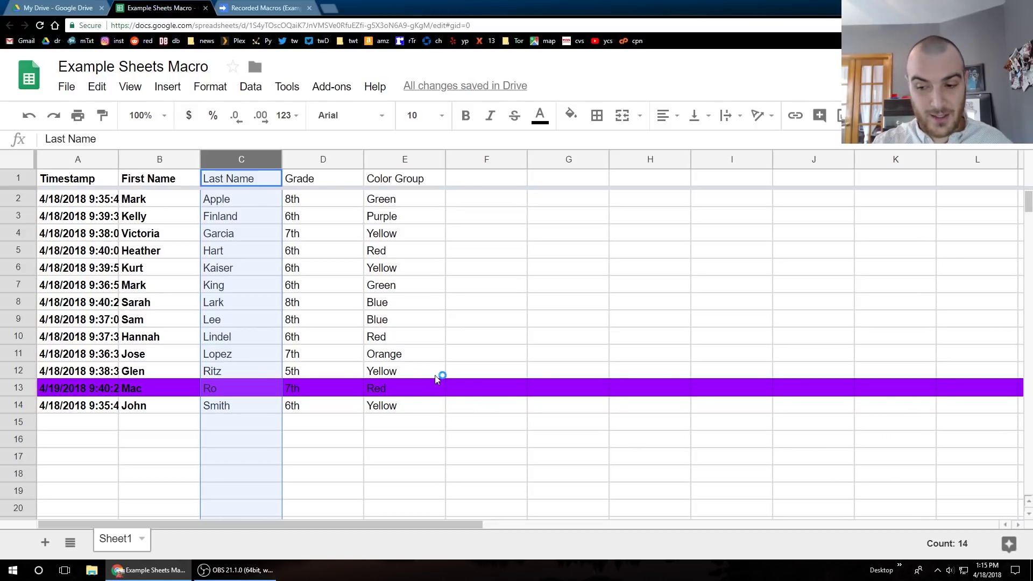
click(73, 161)
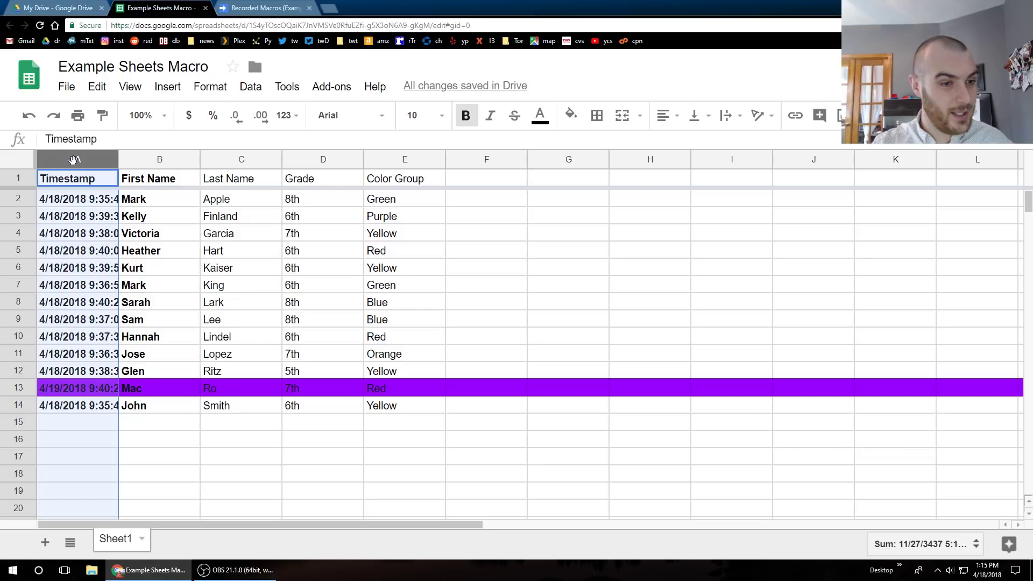
click(466, 115)
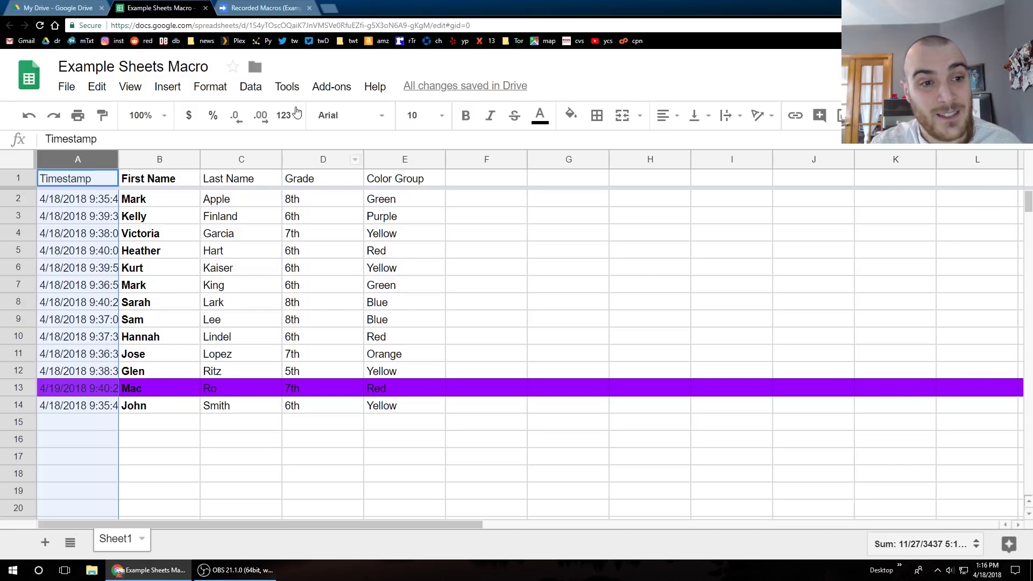
- Review the #9900ff fill colour and the .sort(3, true) arguments in macros.gs, undoing an accidental edit
click(273, 10)
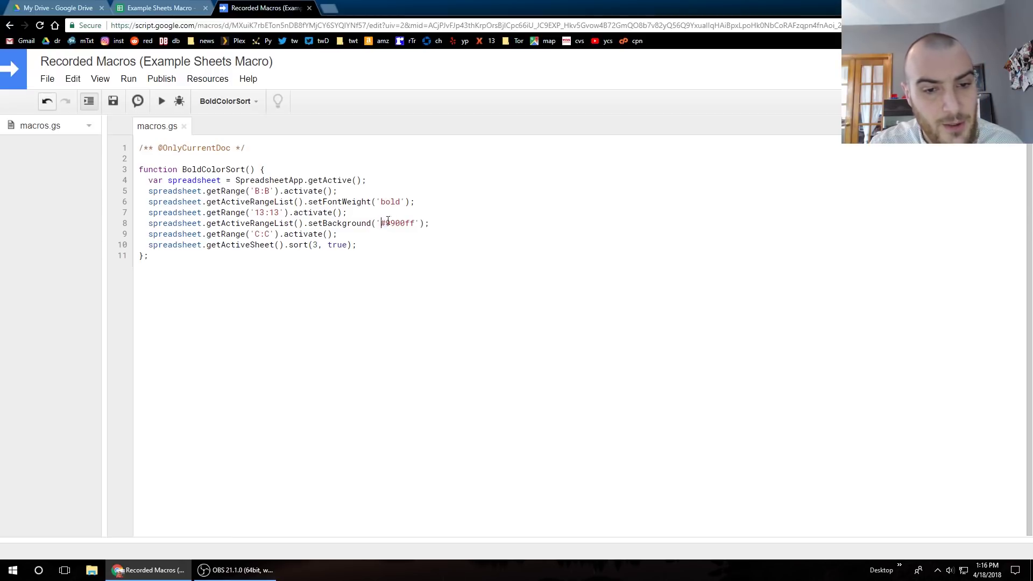
drag(381, 223, 414, 223)
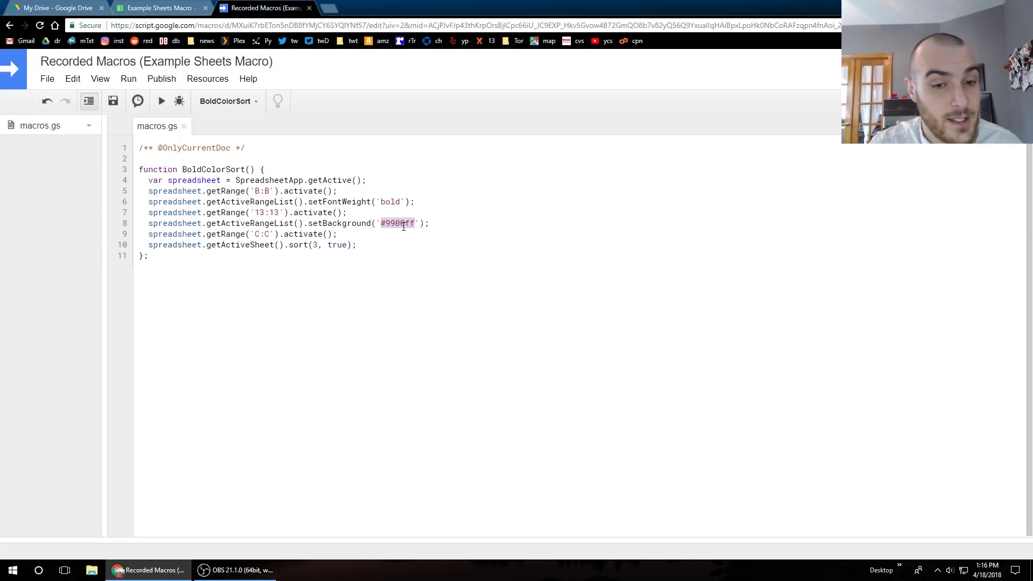
click(404, 225)
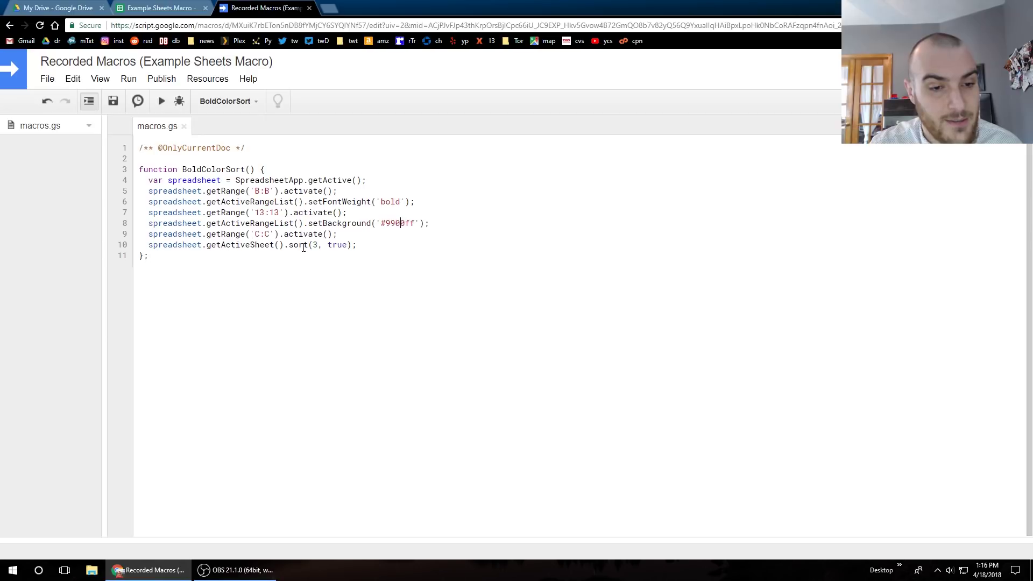
drag(286, 246, 318, 246)
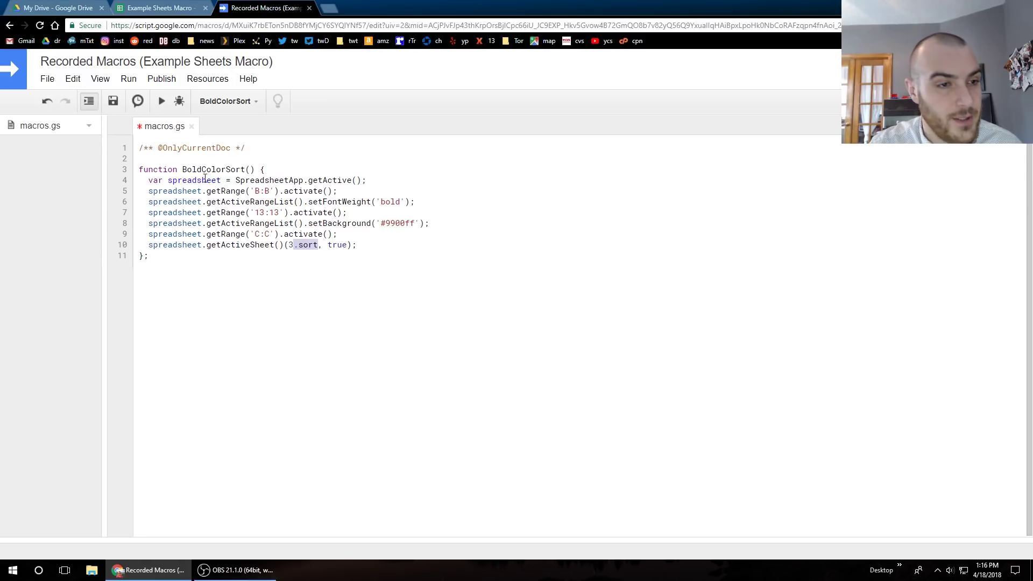
click(48, 103)
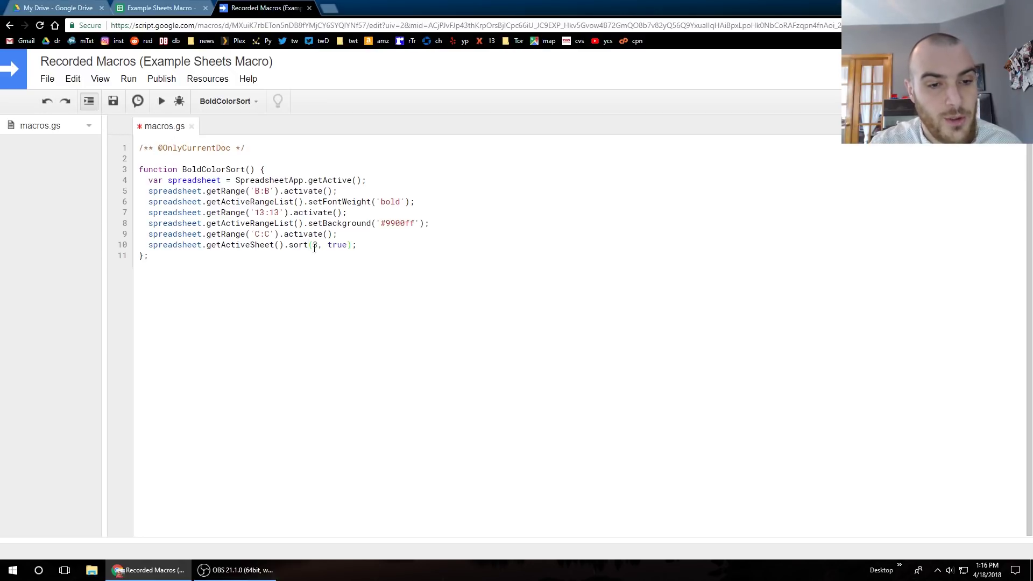
drag(285, 247, 318, 247)
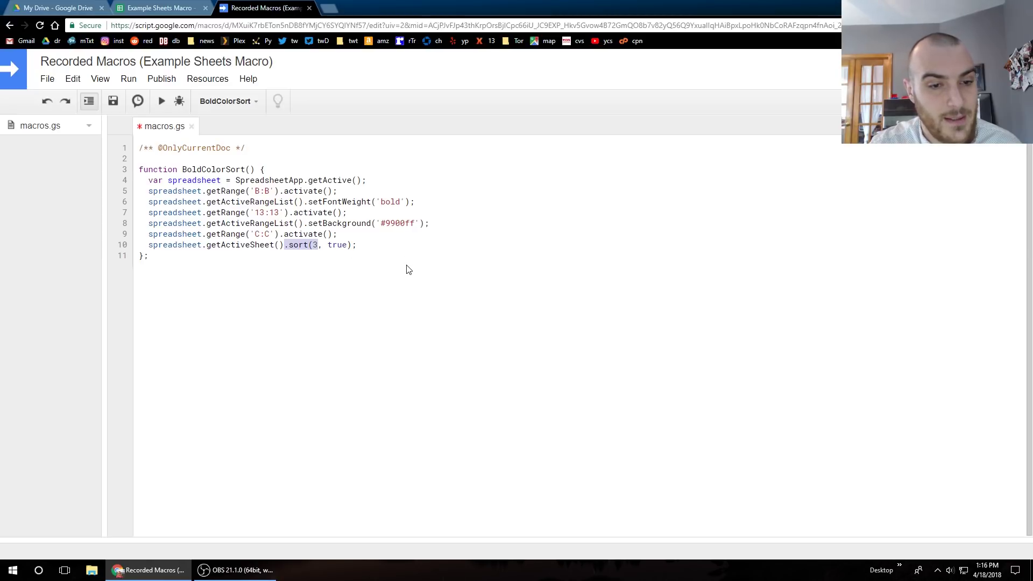
click(313, 246)
click(161, 7)
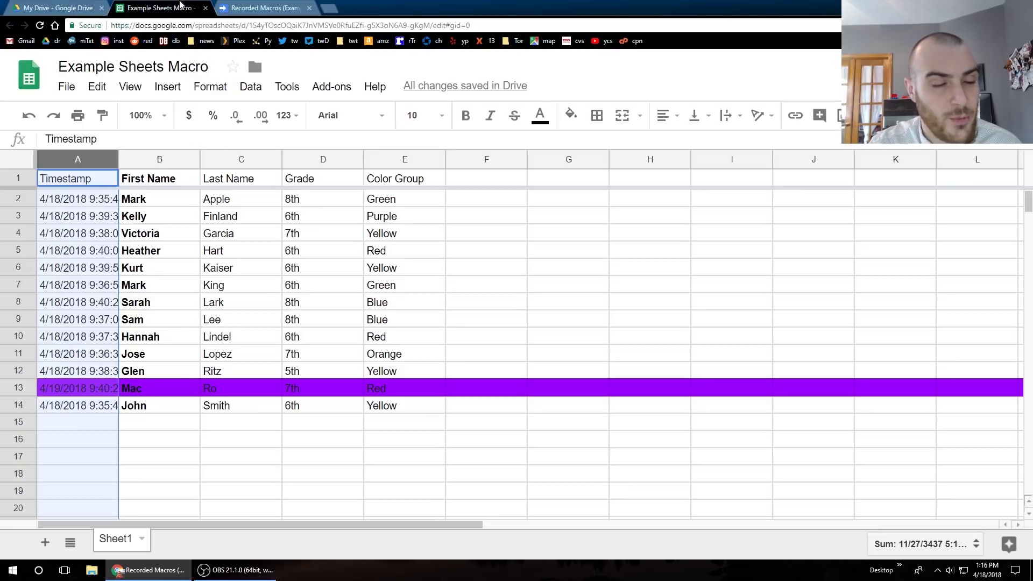
click(166, 161)
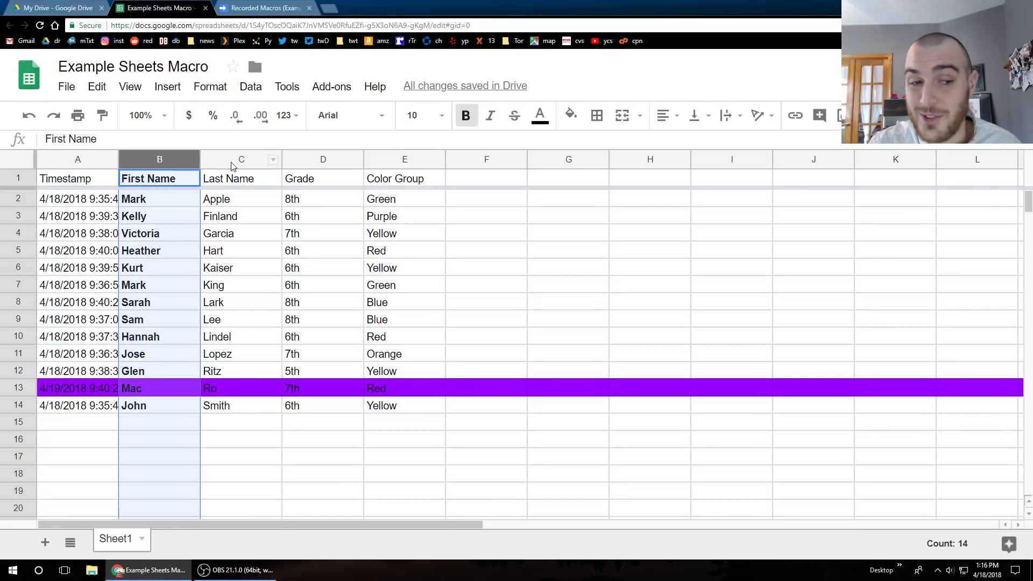
click(236, 162)
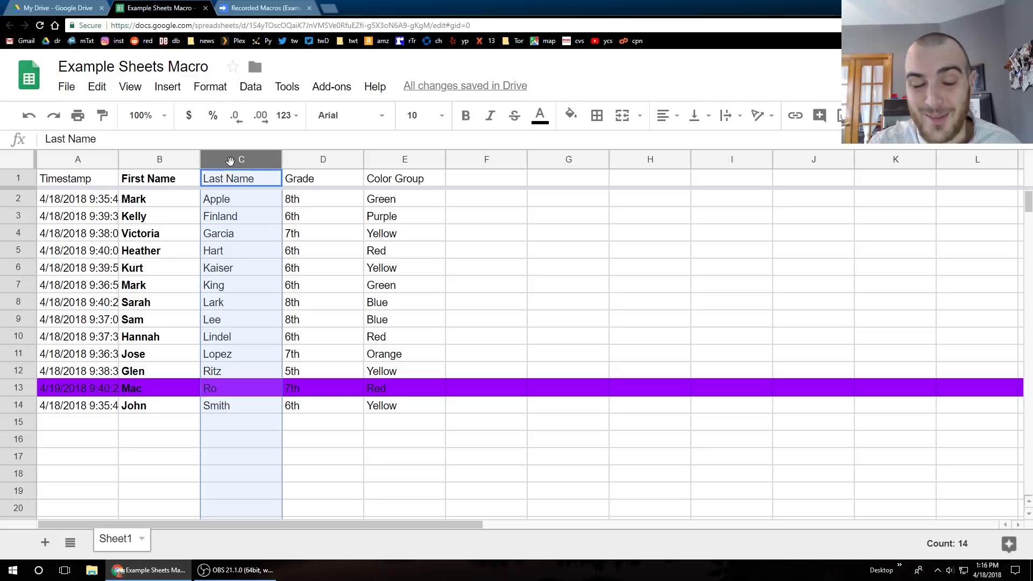
- Highlight the .sort call and its arguments on line 10 of macros.gs
click(282, 10)
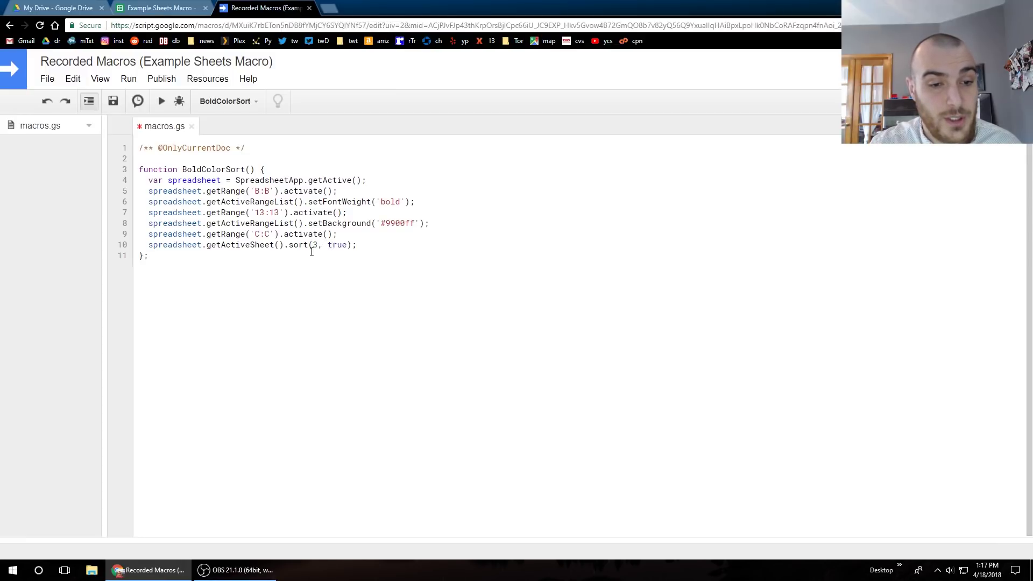
drag(309, 247, 288, 250)
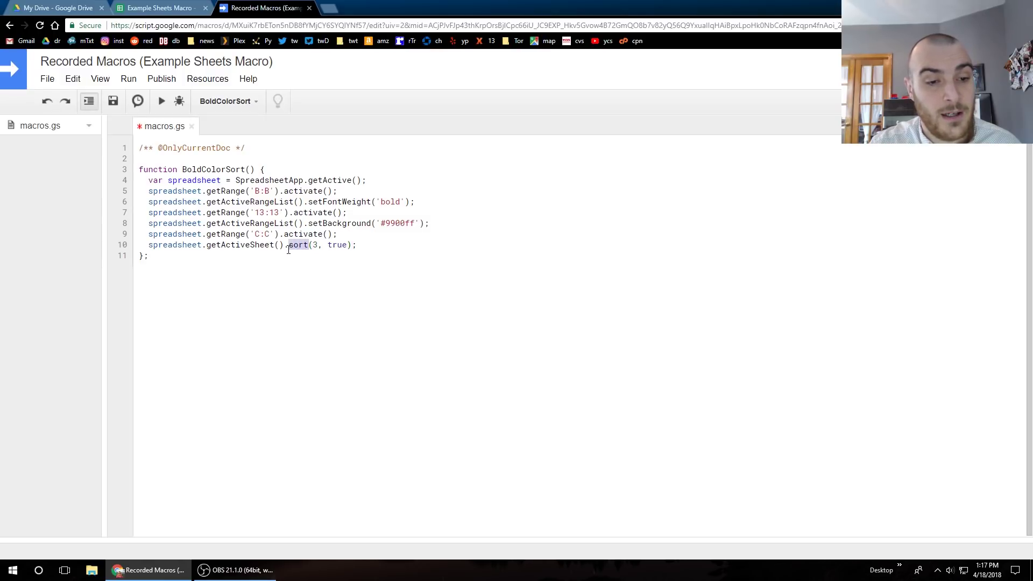
key(shift+Down)
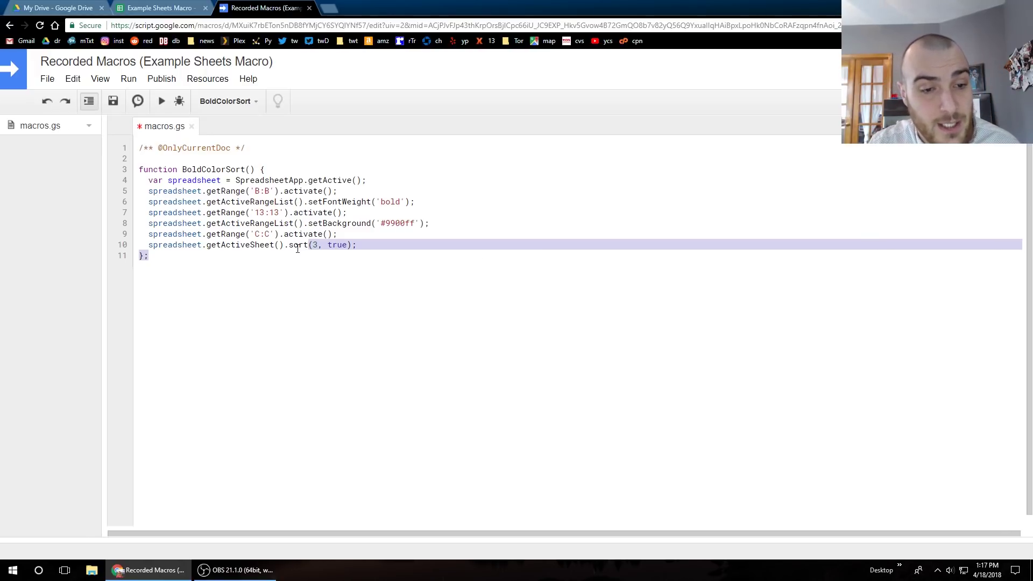
click(298, 246)
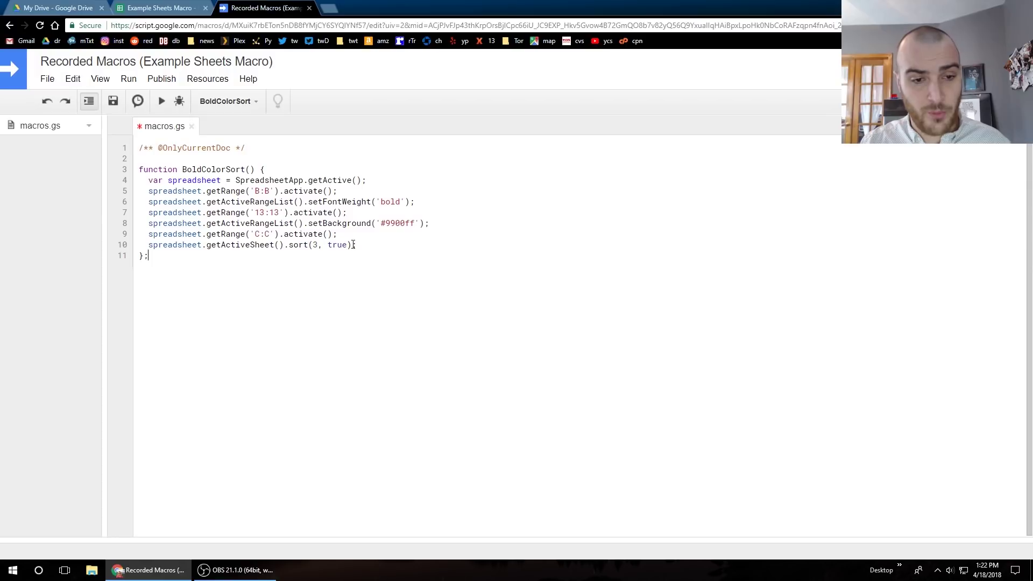
- Start recording a new macro from Tools > Macros > Record macro
click(177, 12)
click(321, 309)
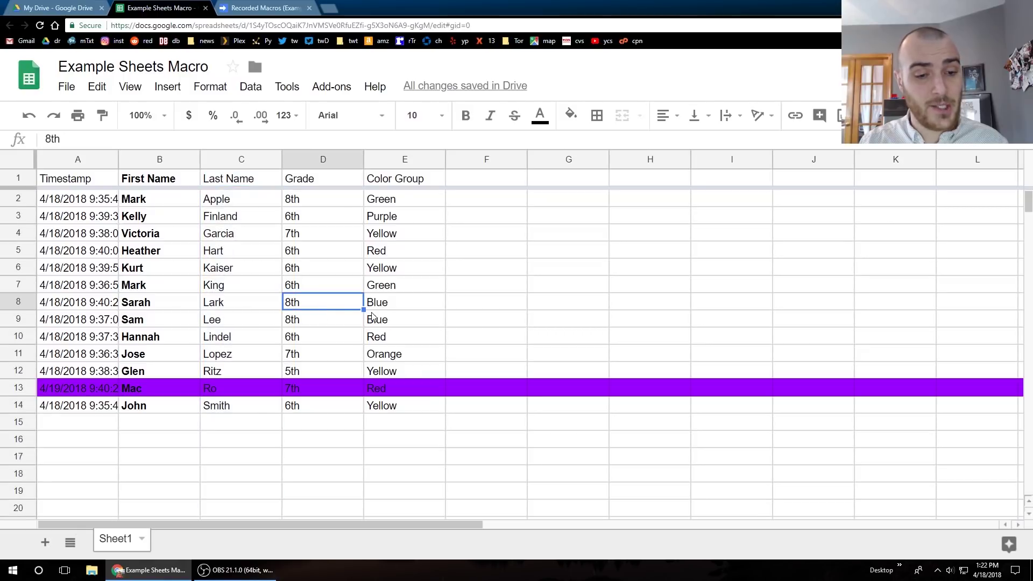
click(285, 89)
mouse_move(302, 168)
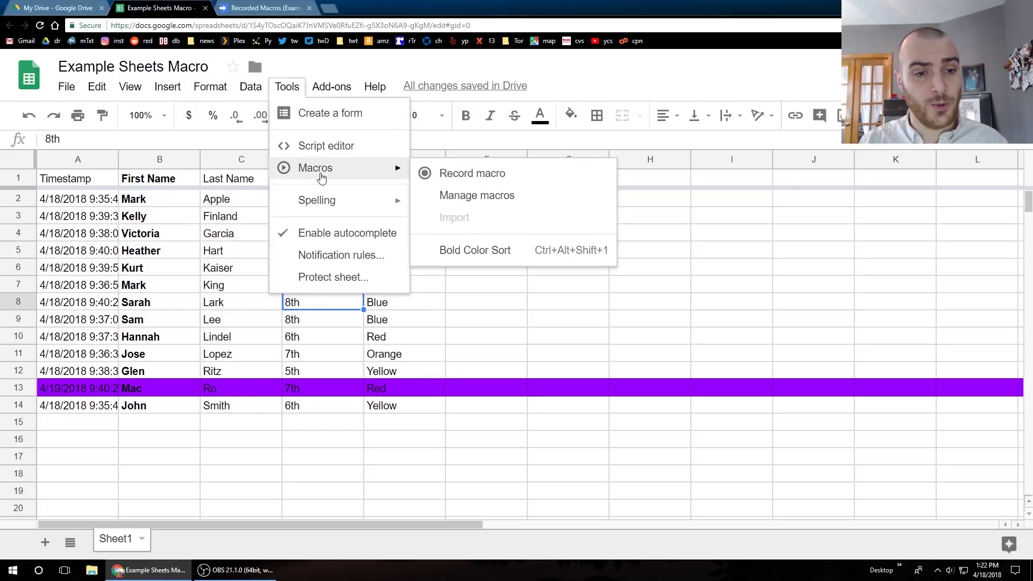
click(517, 174)
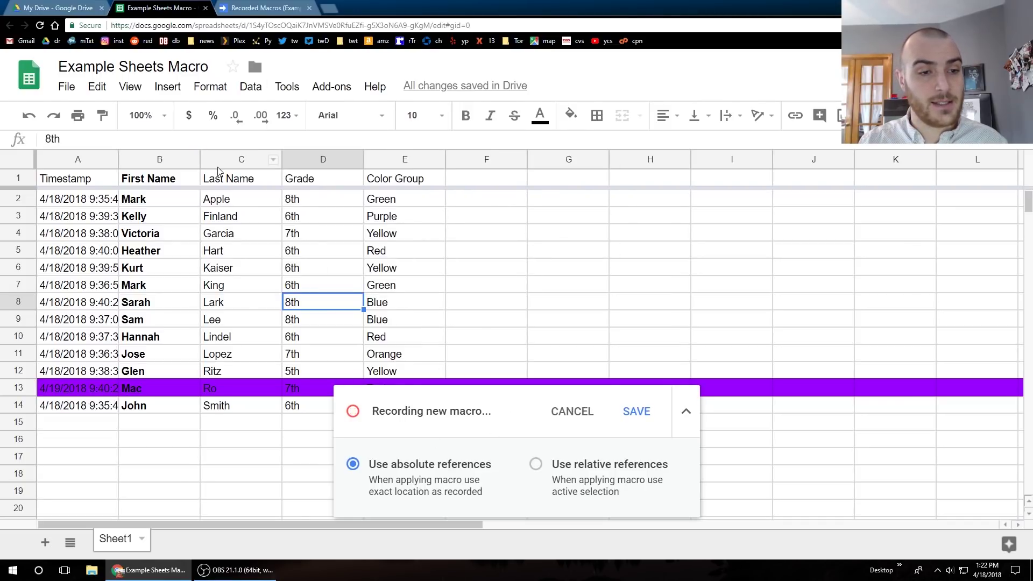
- Sort the whole sheet Z → A by the Last Name column C
click(269, 161)
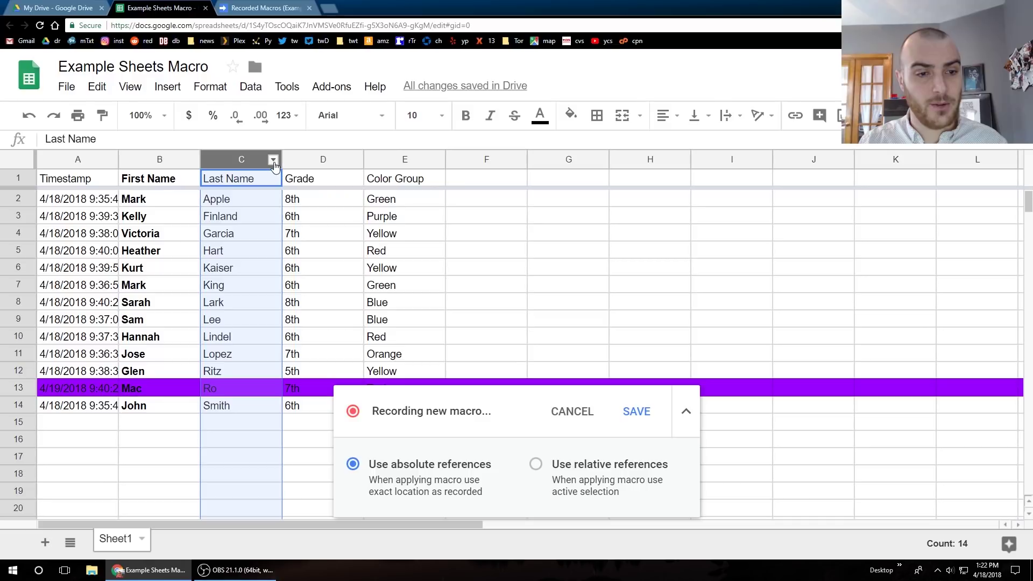
click(274, 161)
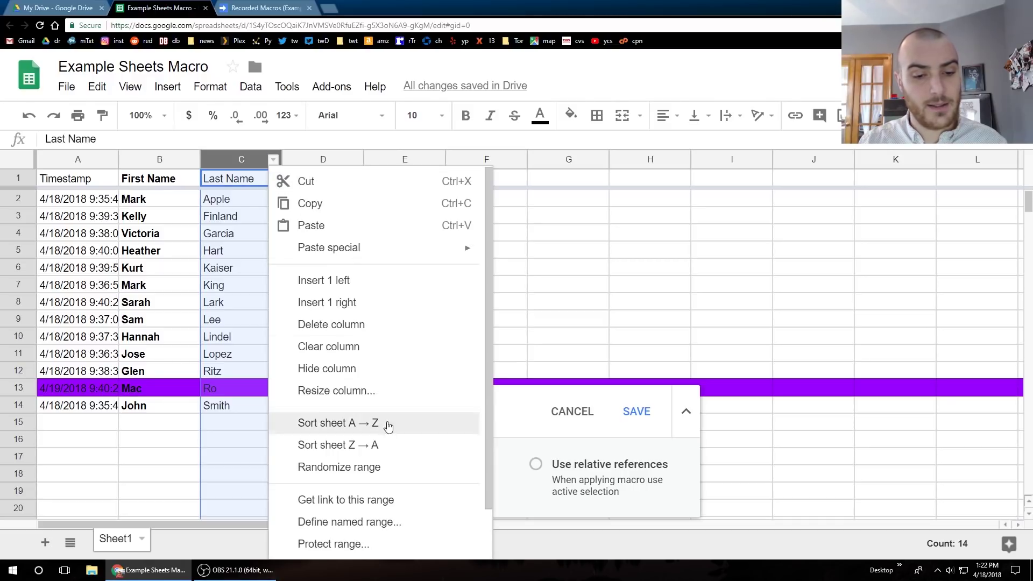
click(371, 448)
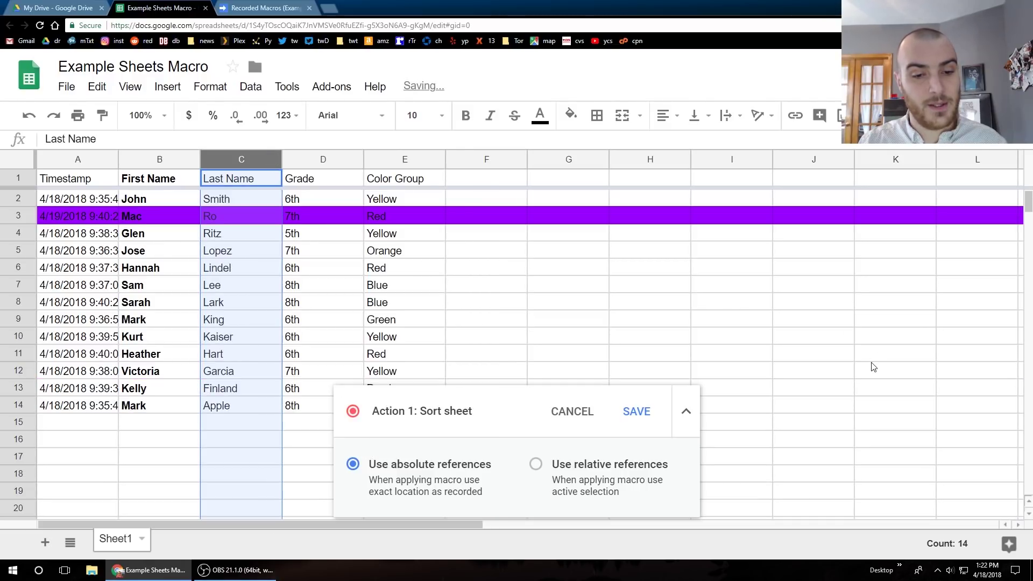
- End the recording and save it as a macro named 'reverse'
click(637, 411)
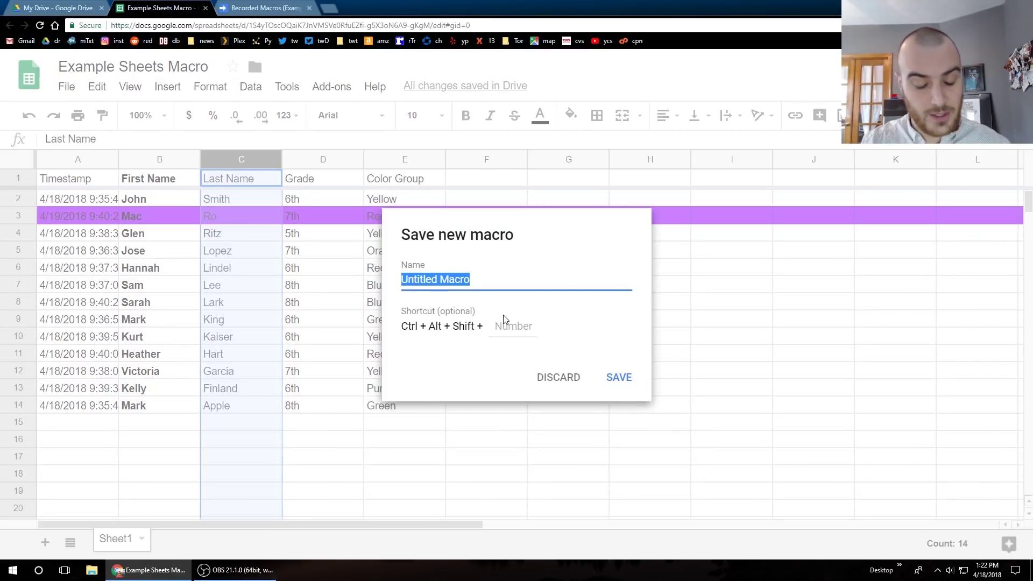
text(reverse)
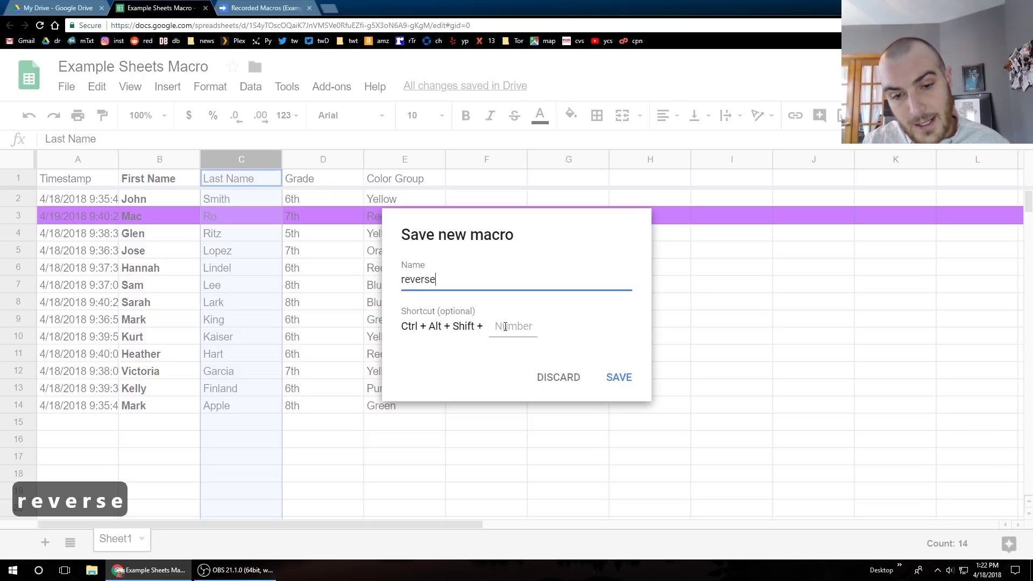
click(630, 376)
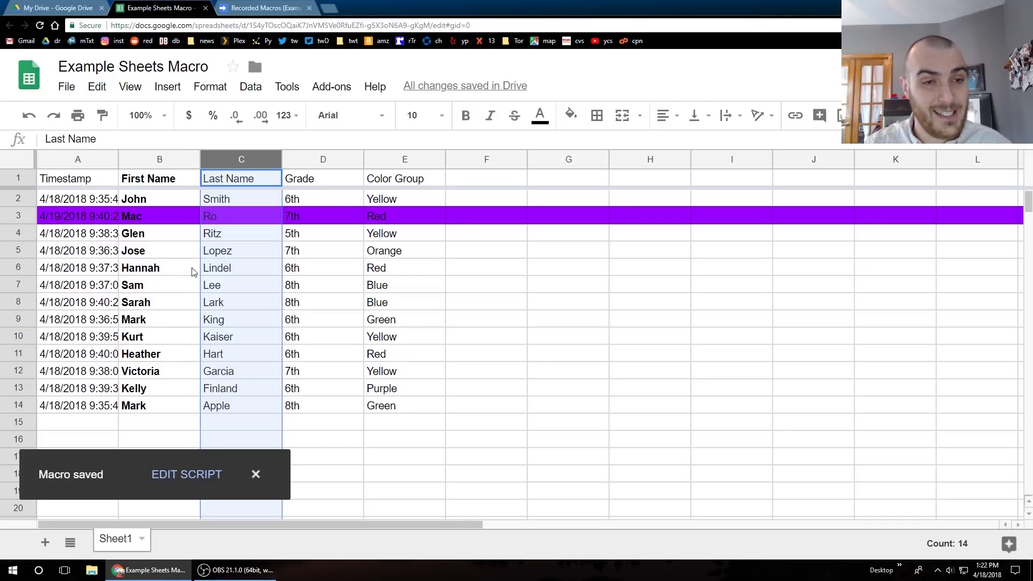
- Compare with the reverse macro's sort, then change BoldColorSort's .sort(3, true) to .sort(3, false)
click(245, 8)
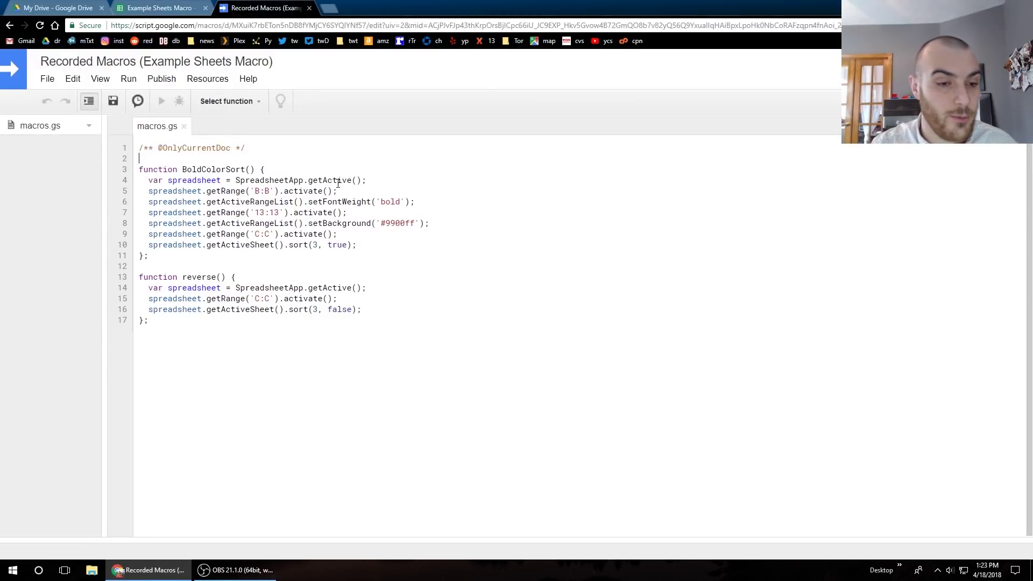
double_click(290, 311)
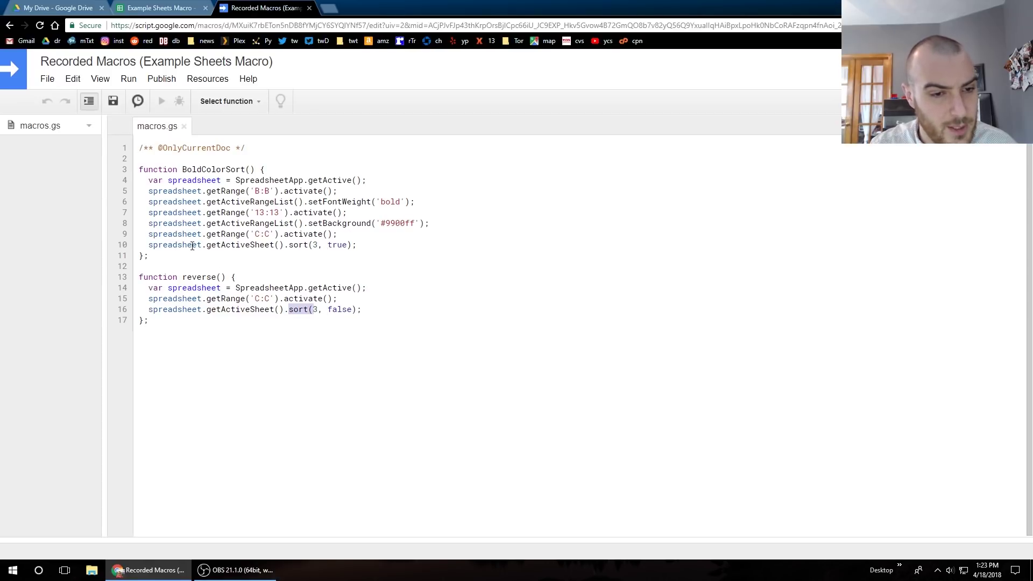
drag(327, 311, 353, 311)
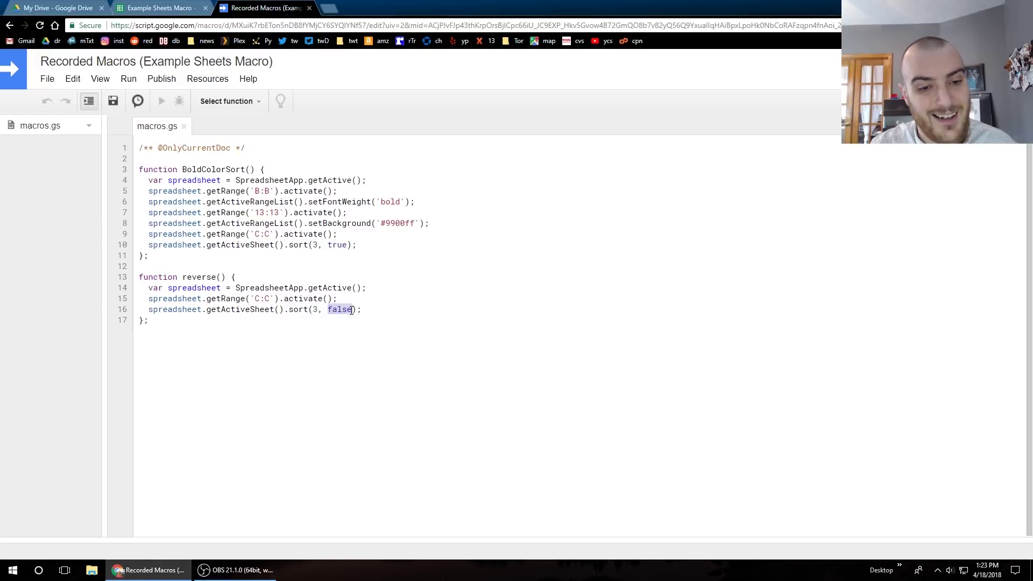
click(345, 246)
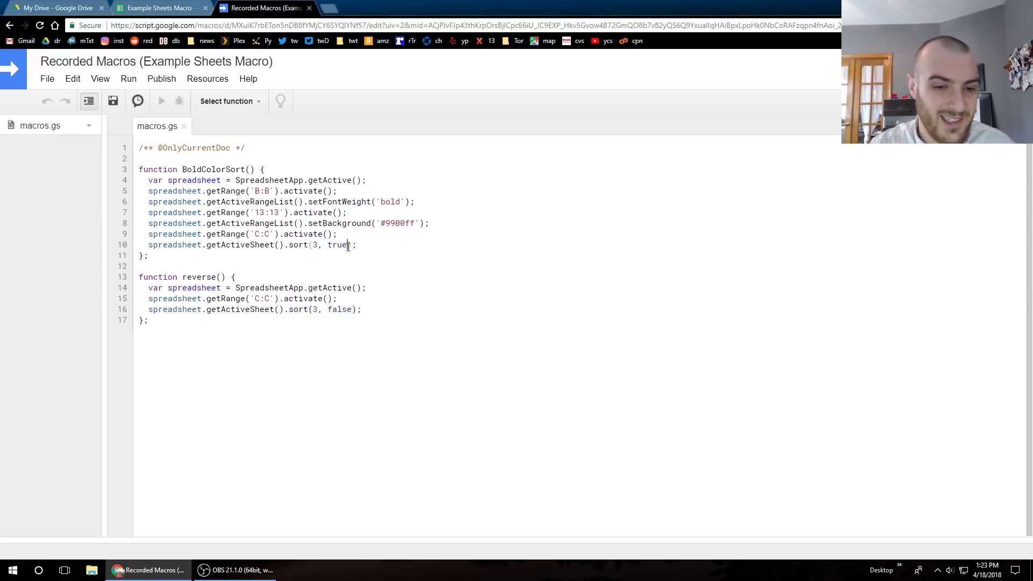
key(BackSpace)
key(BackSpace)
key(BackSpace)
key(BackSpace)
text(false)
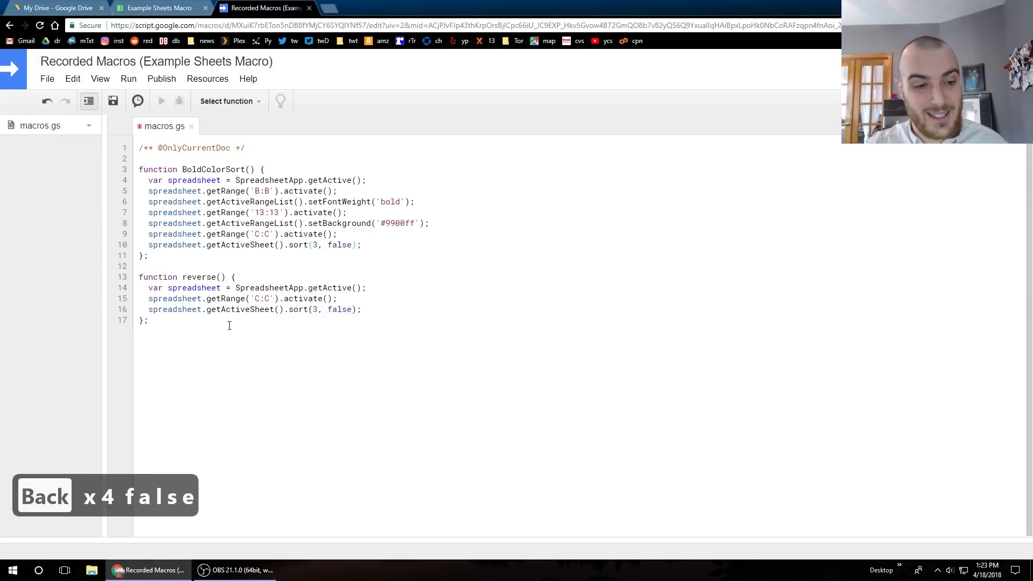
shift+click(108, 277)
- Cut the rows in A4:E7 and paste them into A15:E18
click(160, 8)
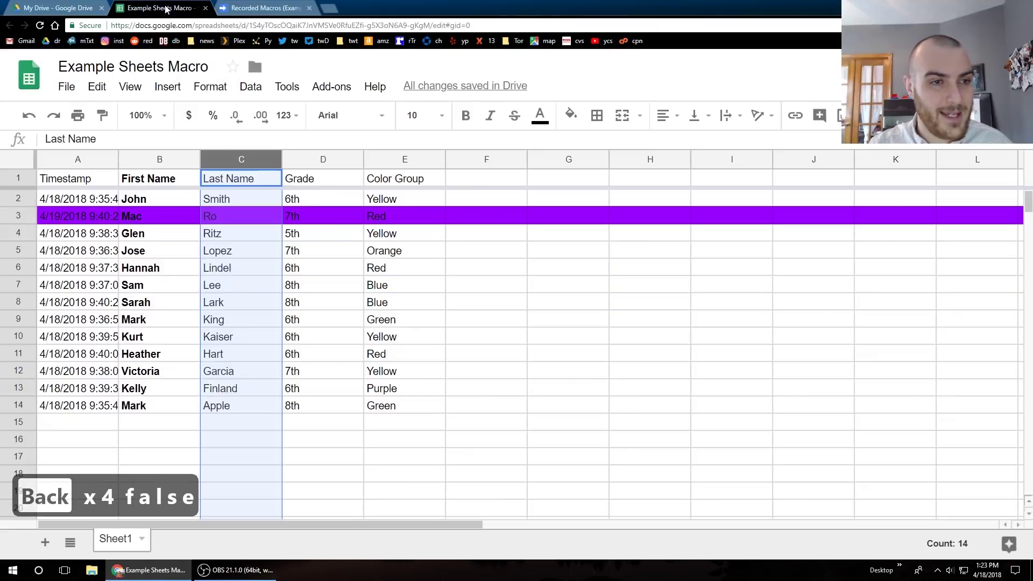
click(253, 285)
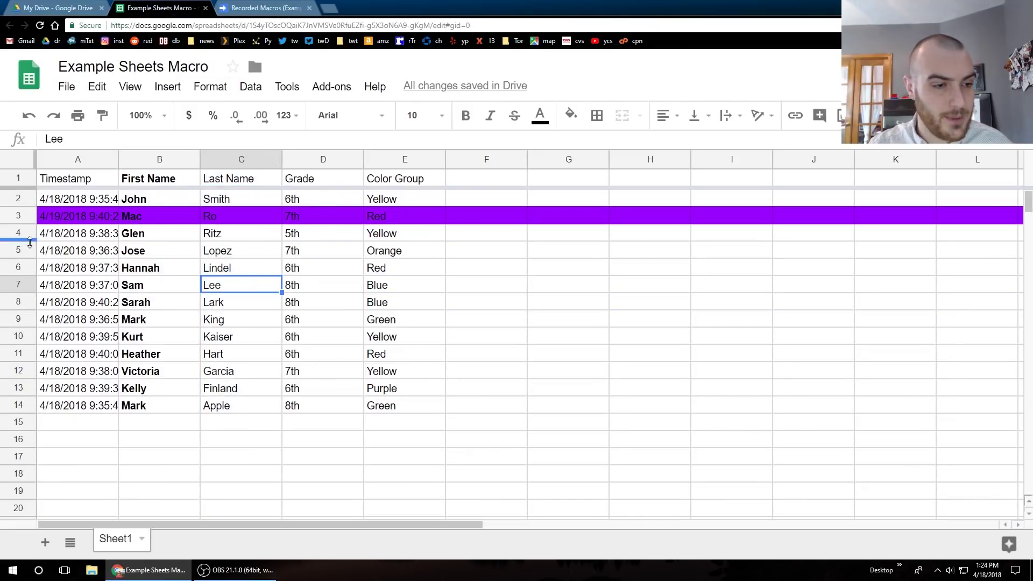
drag(19, 240, 173, 301)
drag(78, 233, 388, 286)
right_click(351, 272)
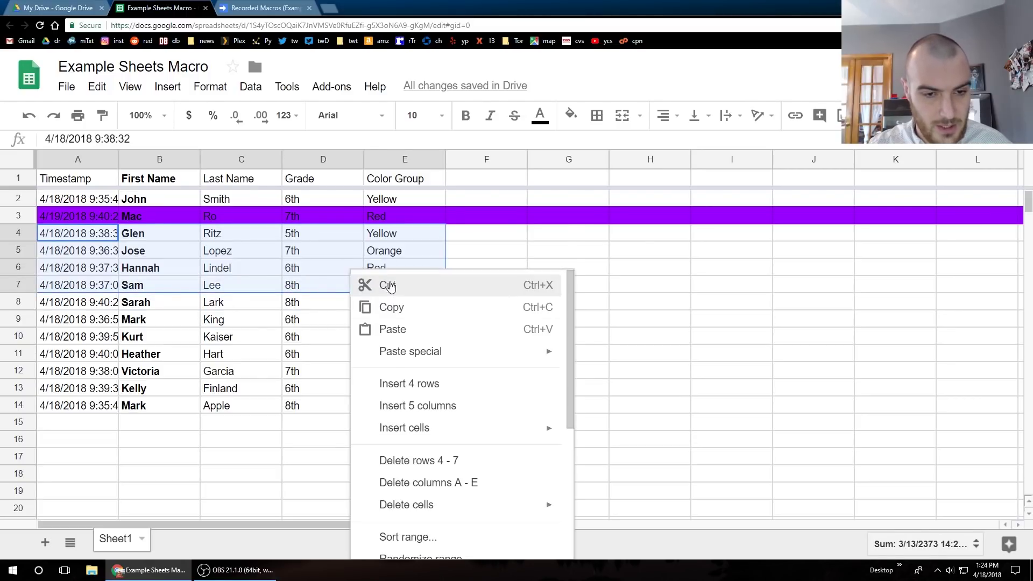
click(377, 283)
click(92, 421)
right_click(90, 422)
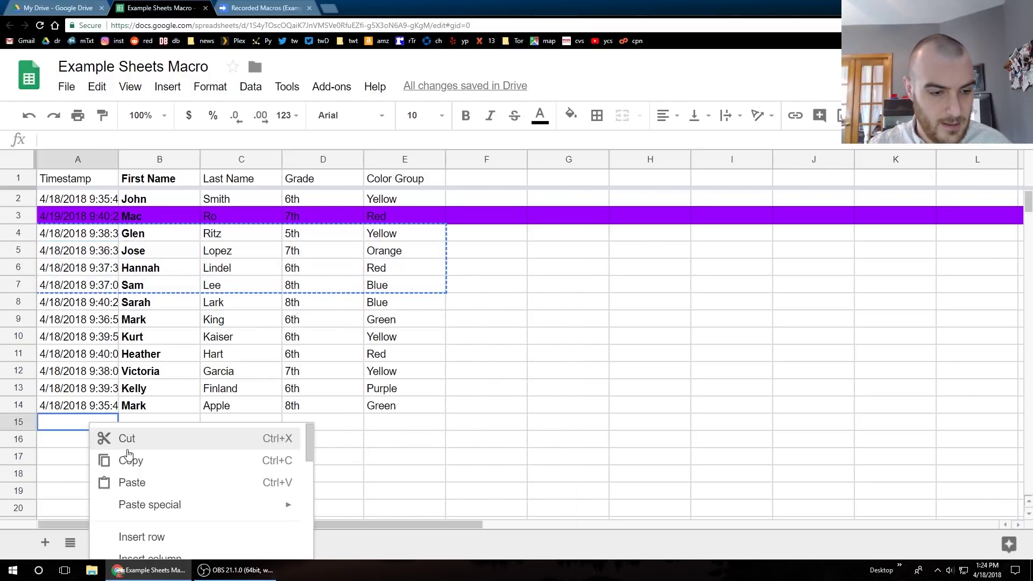
click(132, 482)
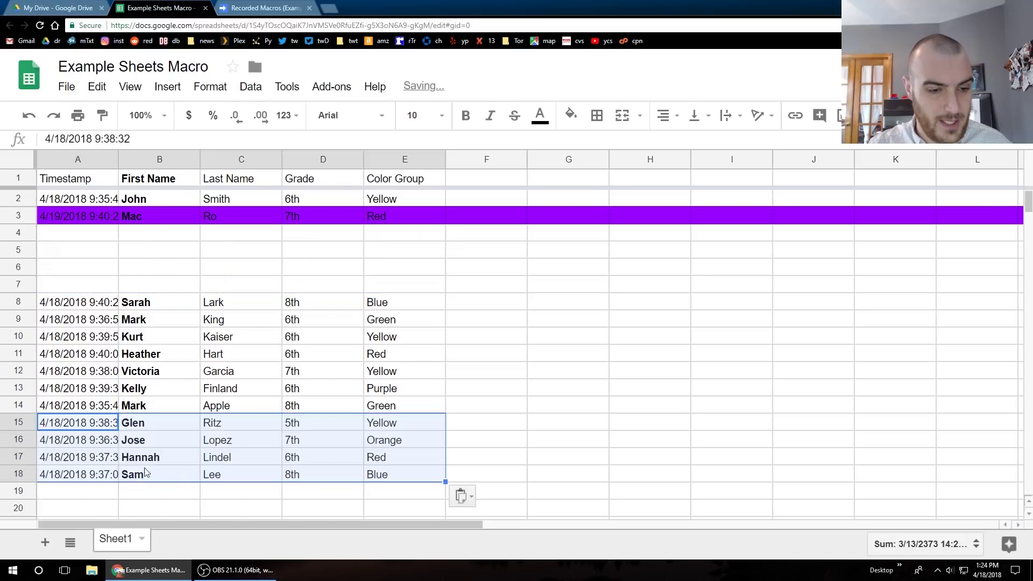
- Add a test student in row 19 with a Zz… last name, timestamp, grade 8th, Blue group
double_click(221, 491)
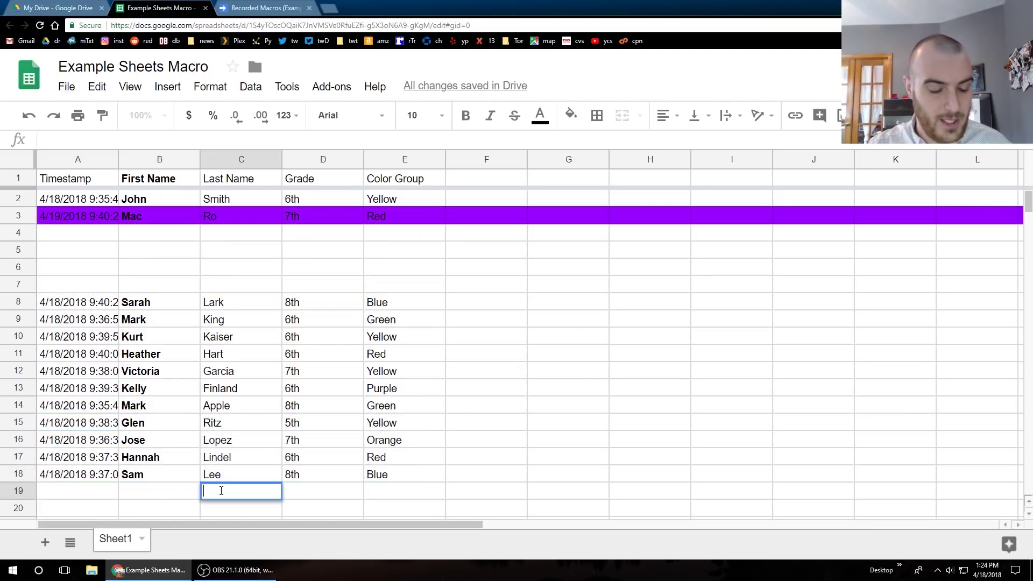
text(ZZ)
key(BackSpace)
text(z)
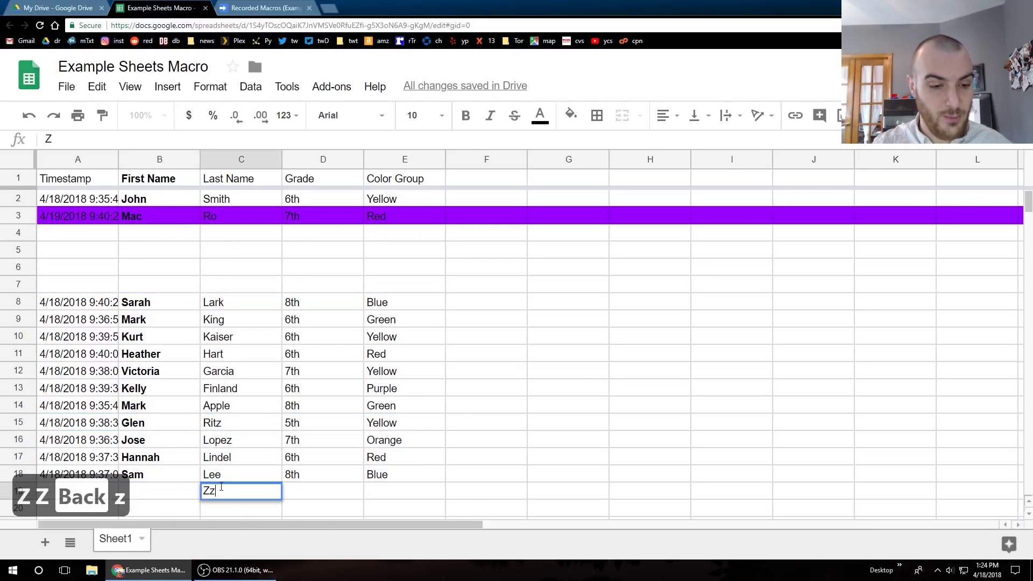
text(ooo)
key(Tab)
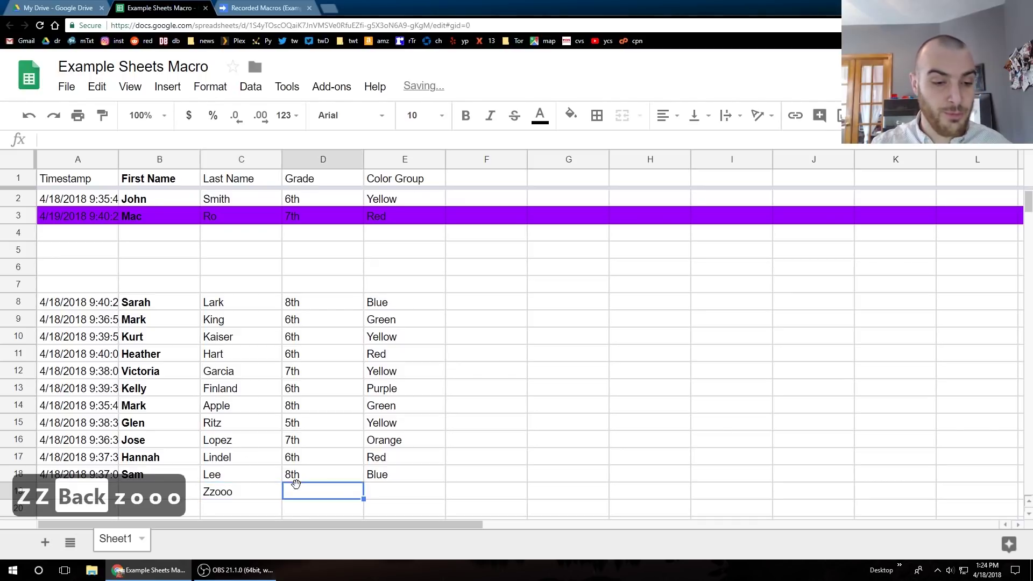
click(195, 490)
text(Alex)
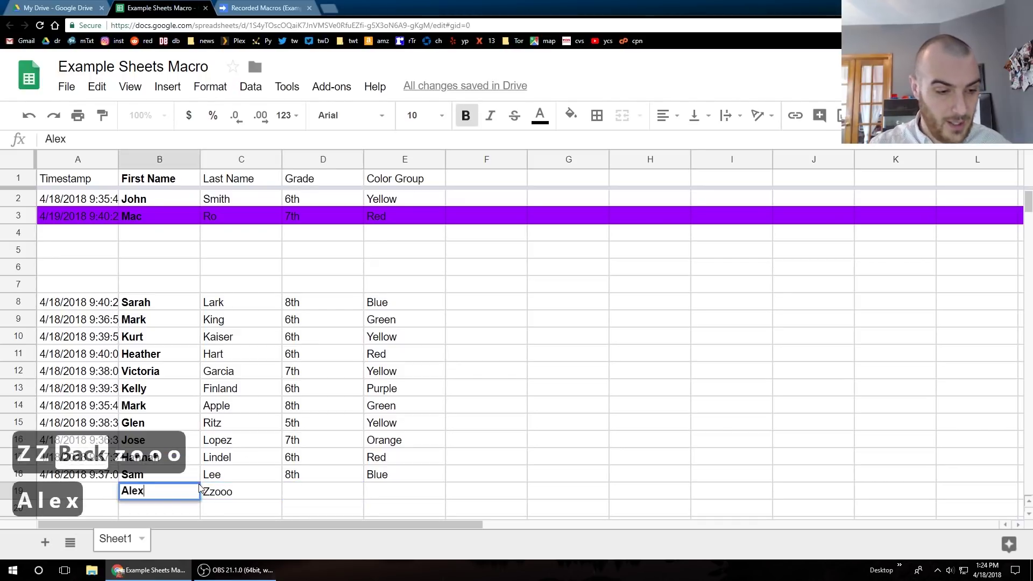
click(106, 479)
drag(119, 486, 119, 496)
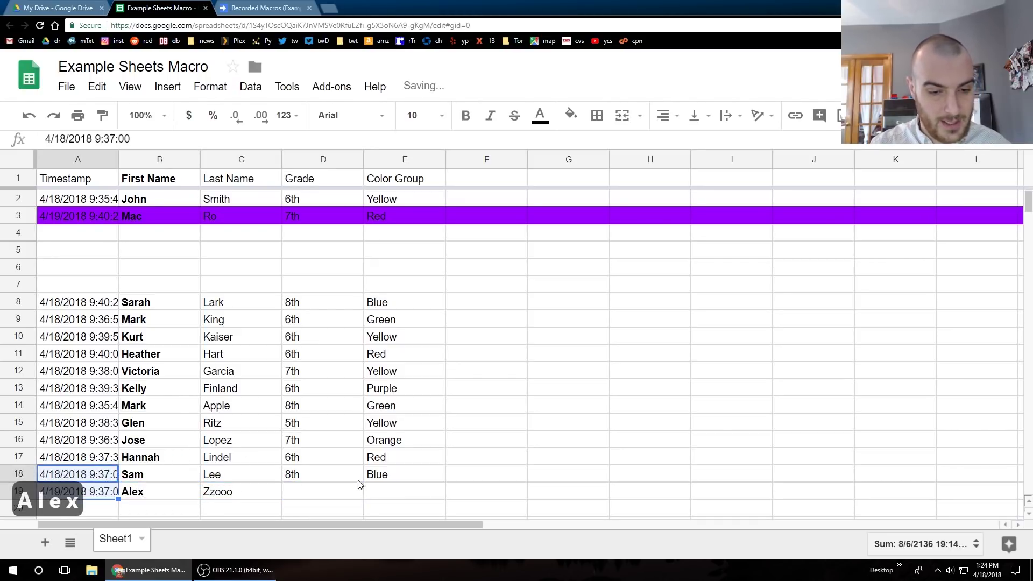
drag(356, 478, 445, 499)
click(417, 376)
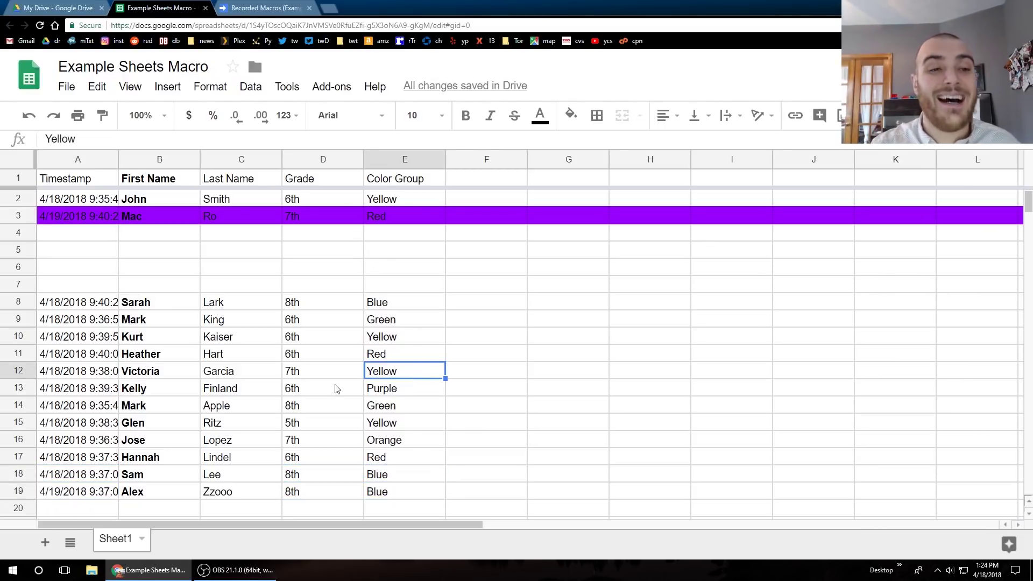
- Save macros.gs with the false sort argument on line 10
click(262, 7)
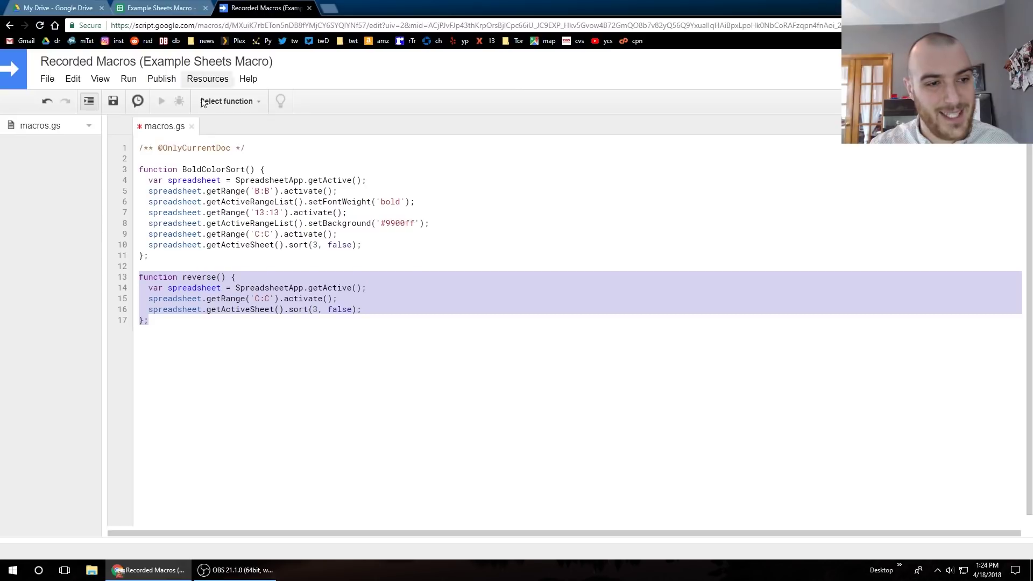
click(113, 102)
drag(328, 245, 340, 244)
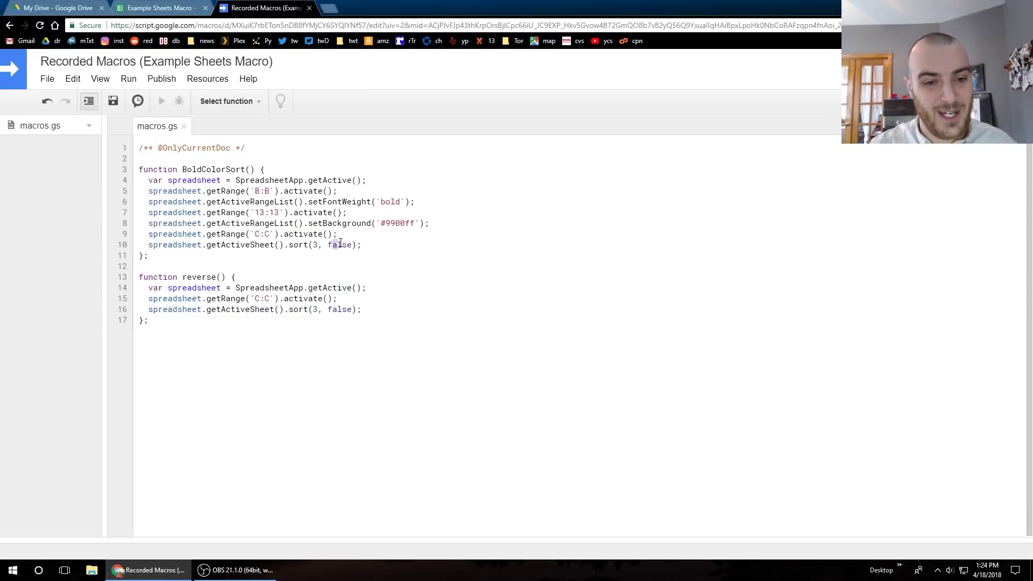
- Run Bold Color Sort from Tools > Macros and confirm the Zz test student now sits in row 2
click(159, 8)
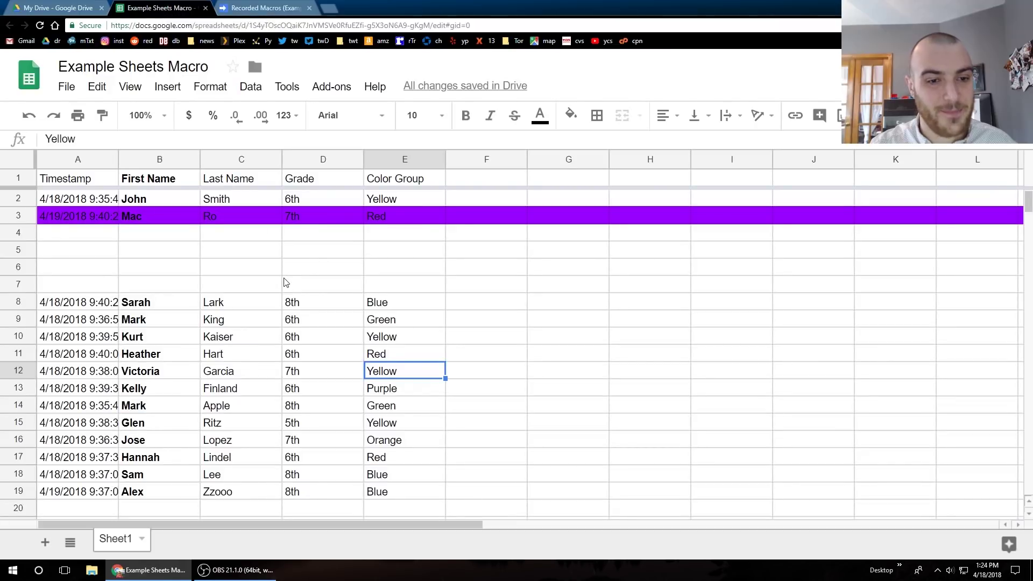
click(289, 88)
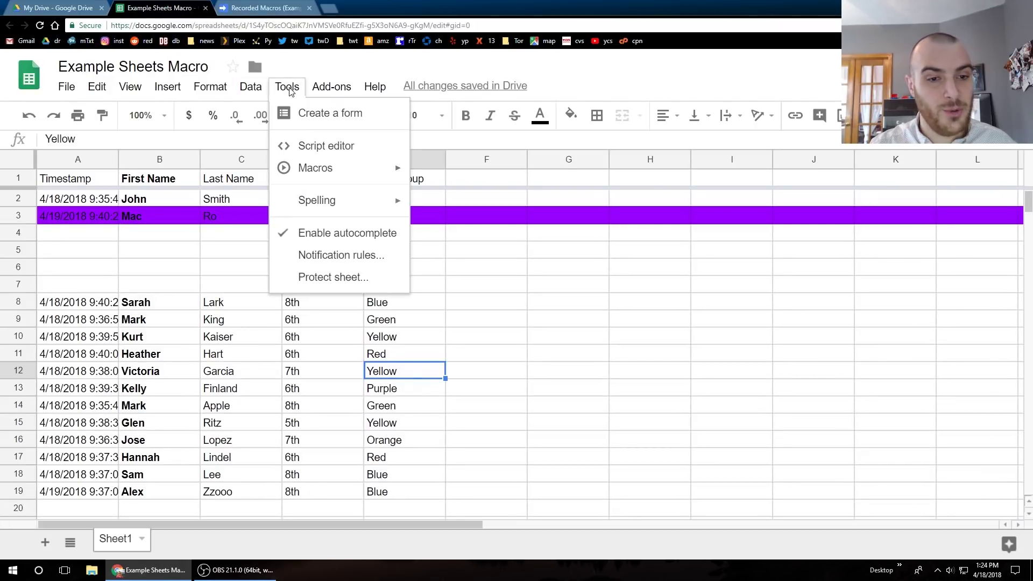
mouse_move(355, 171)
click(521, 251)
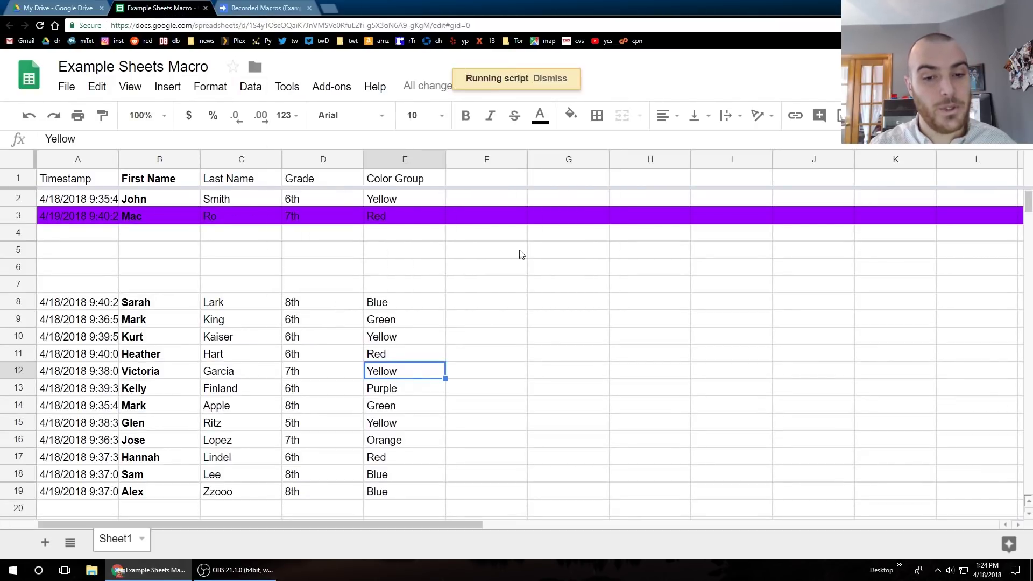
click(749, 492)
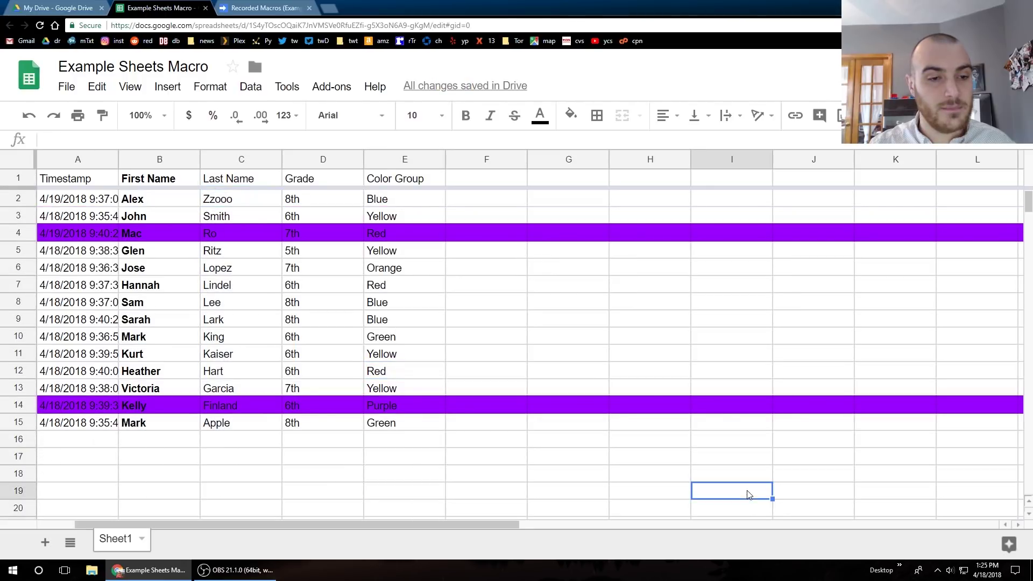
click(252, 206)
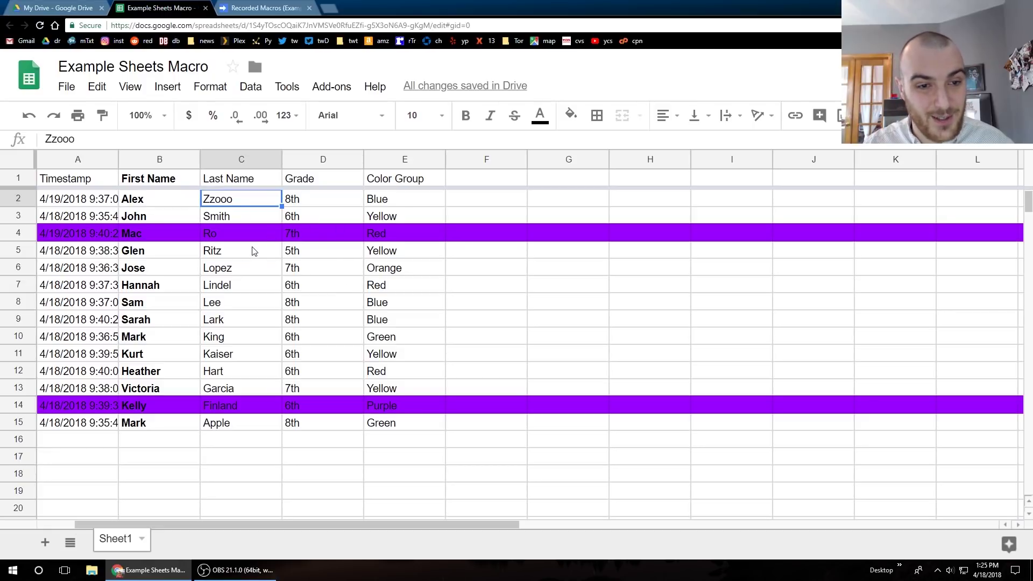
click(253, 9)
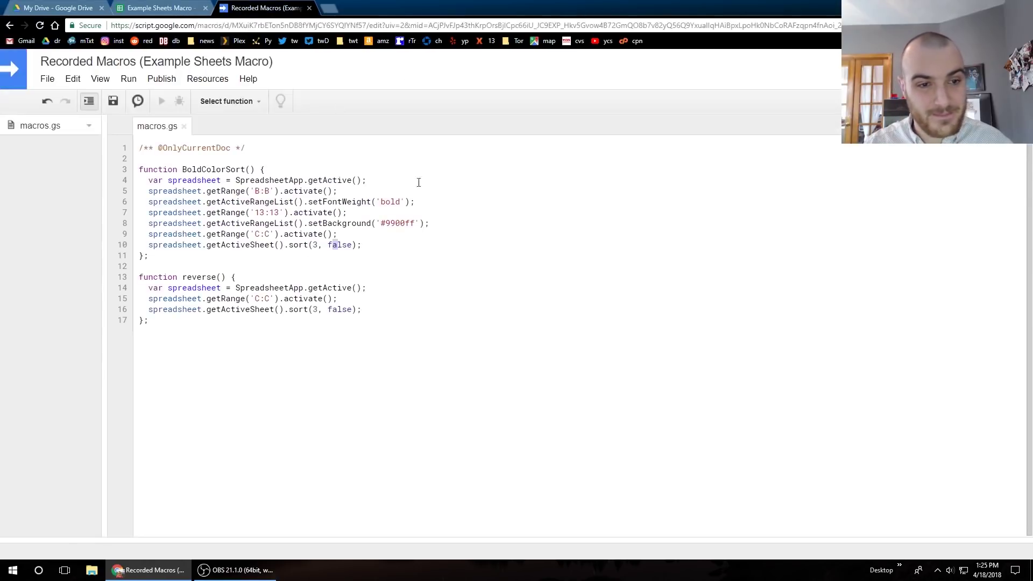
click(161, 8)
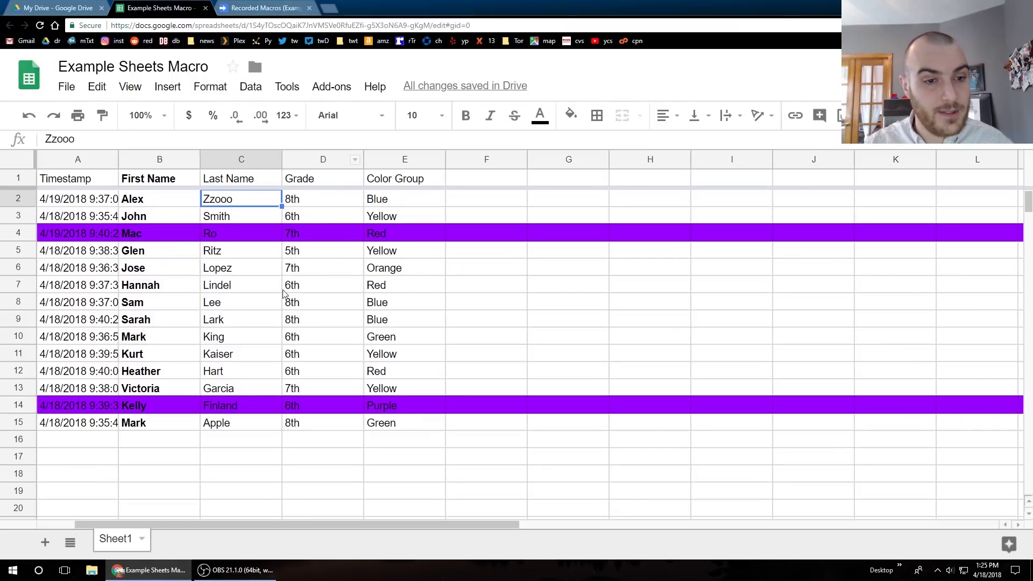
- Remove the reverse macro in Manage macros and update, keeping only Bold Color Sort
click(294, 89)
mouse_move(348, 171)
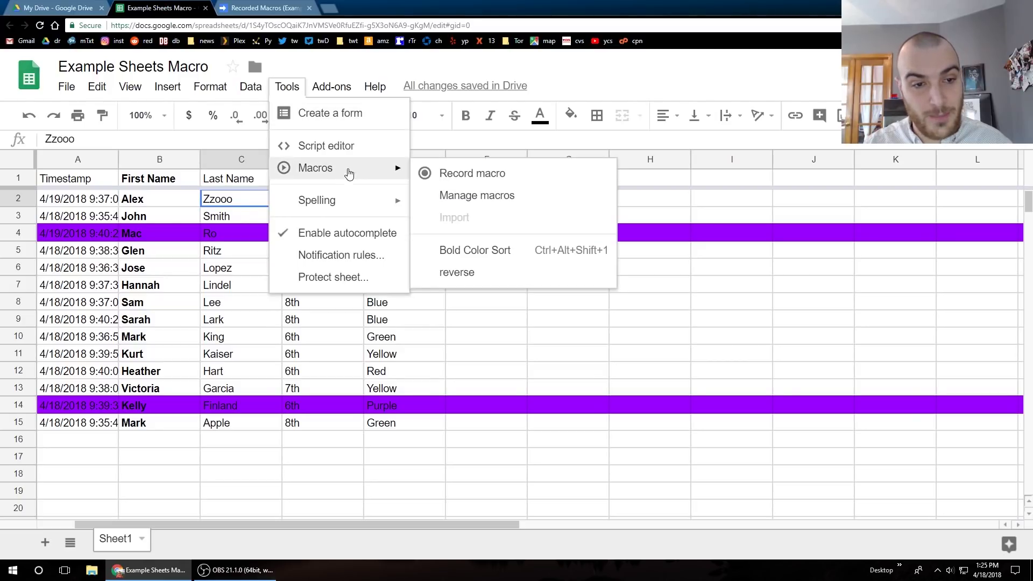
click(480, 200)
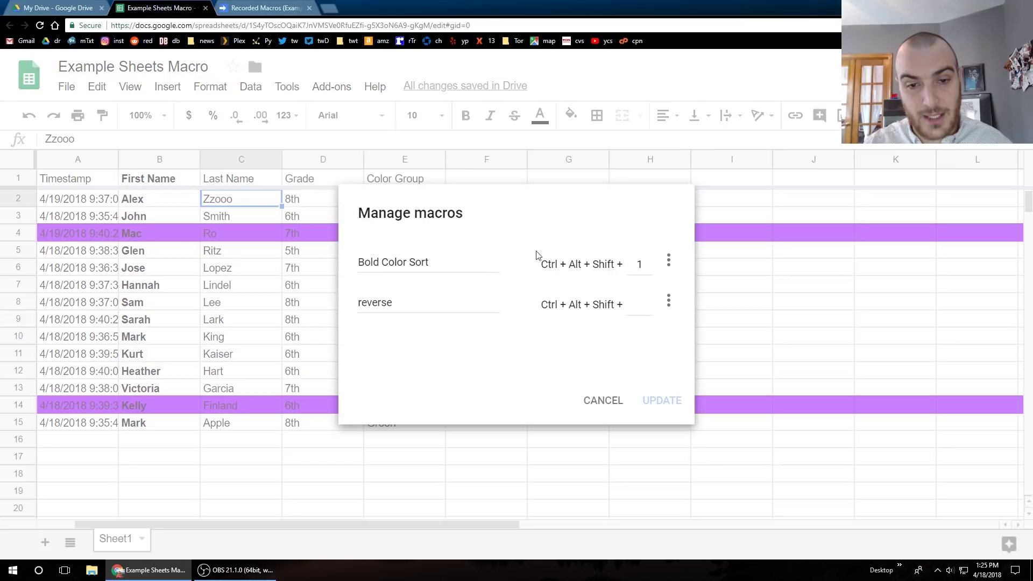
click(670, 302)
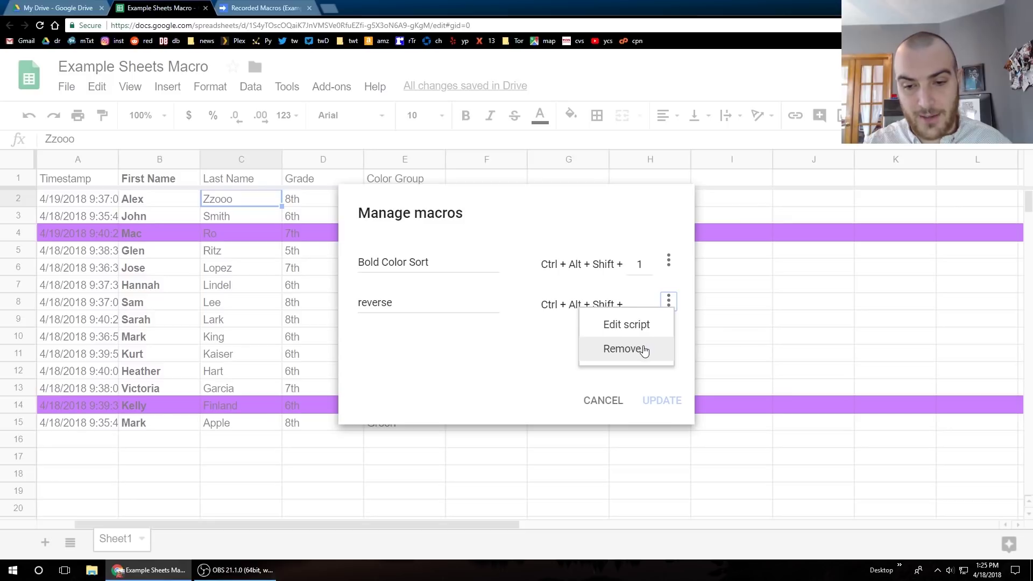
click(625, 349)
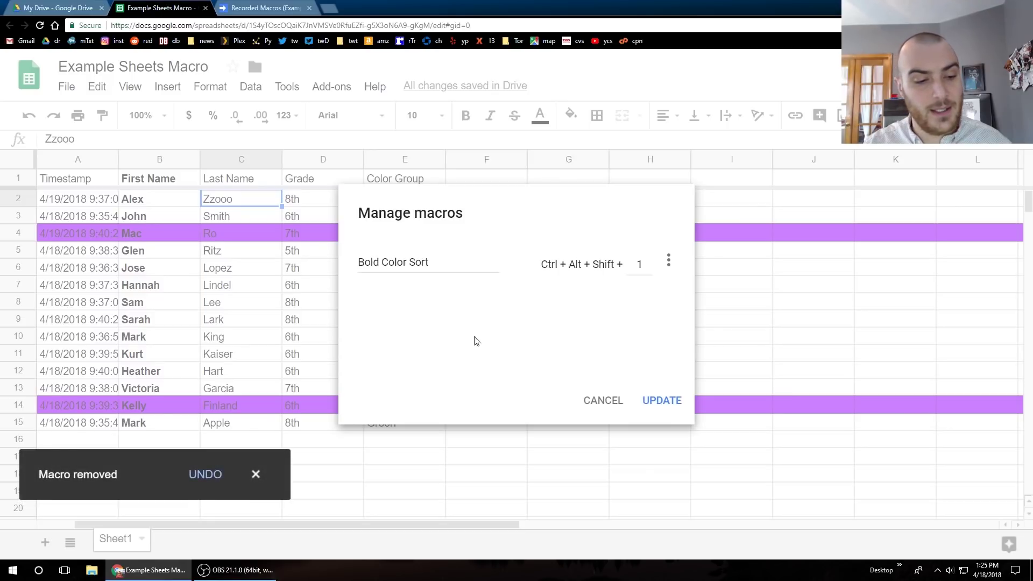
click(675, 404)
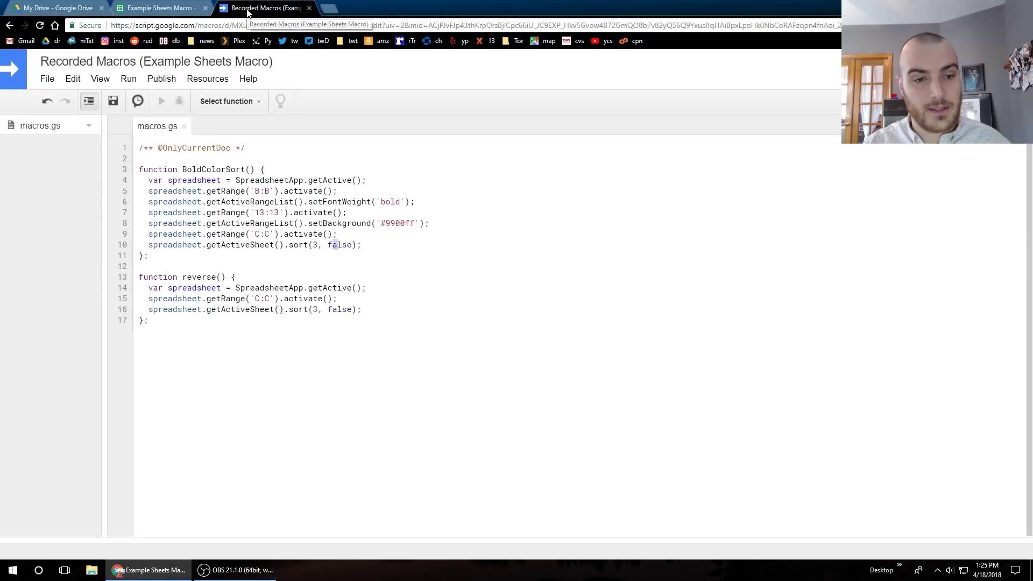
- Delete the reverse function (lines 13–17) from the reloaded macros.gs, save, and return to the spreadsheet
click(264, 8)
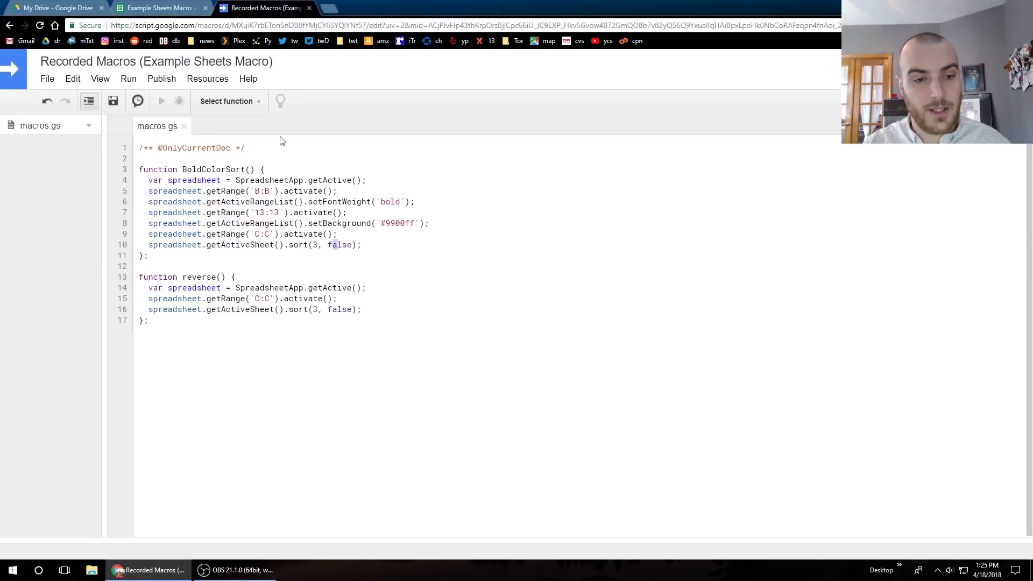
click(40, 26)
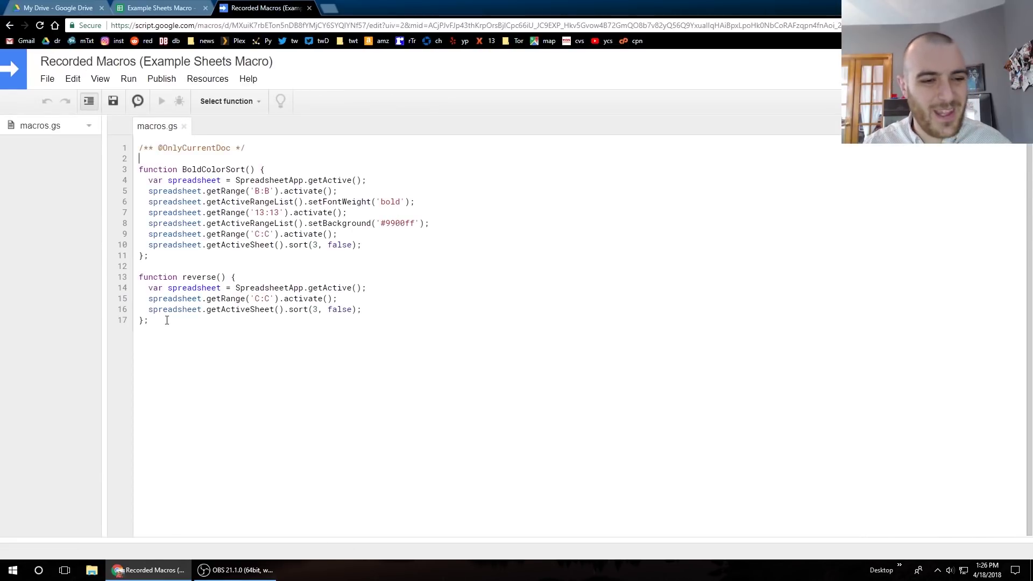
drag(168, 323, 108, 280)
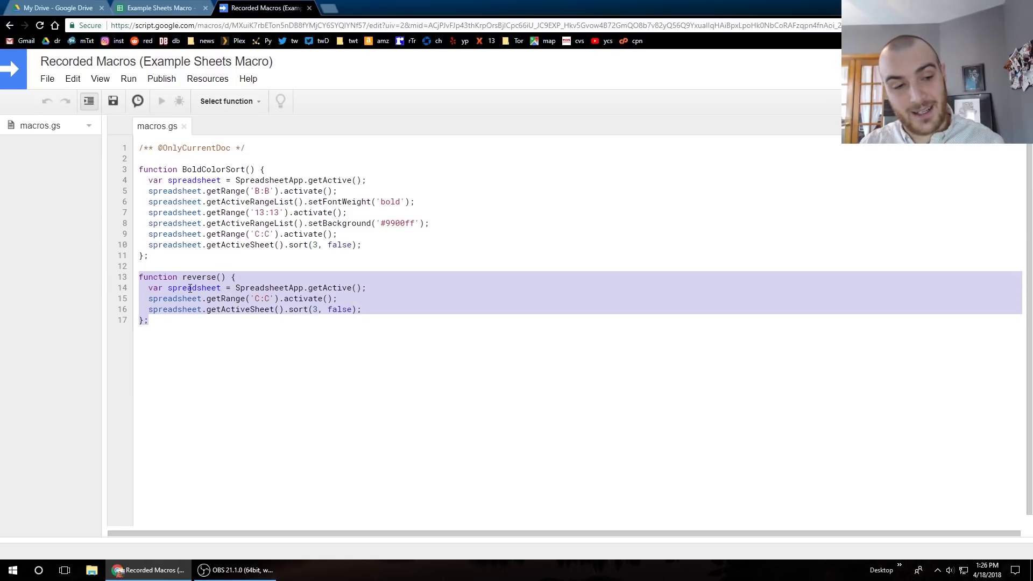
key(BackSpace)
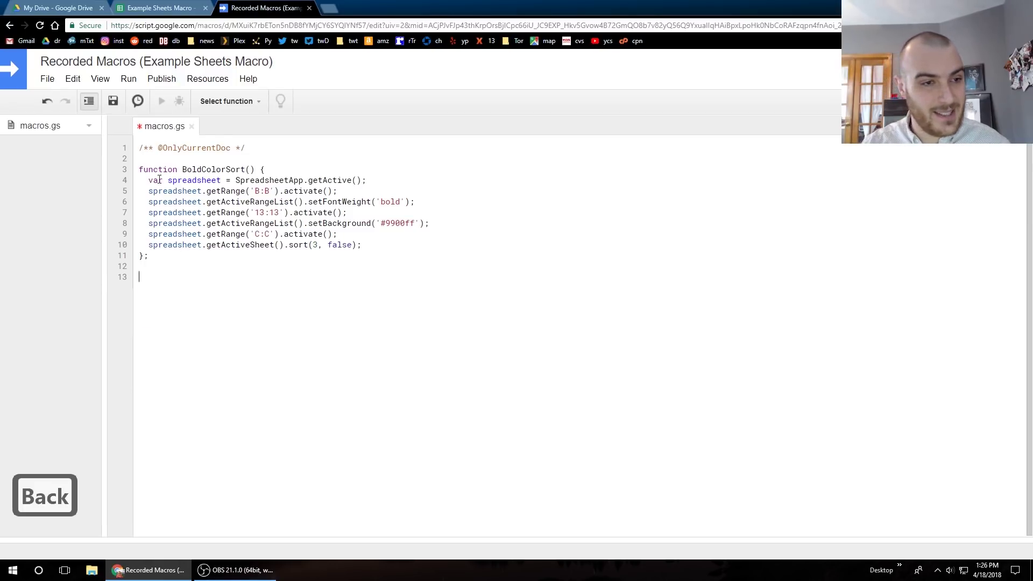
key(ctrl+s)
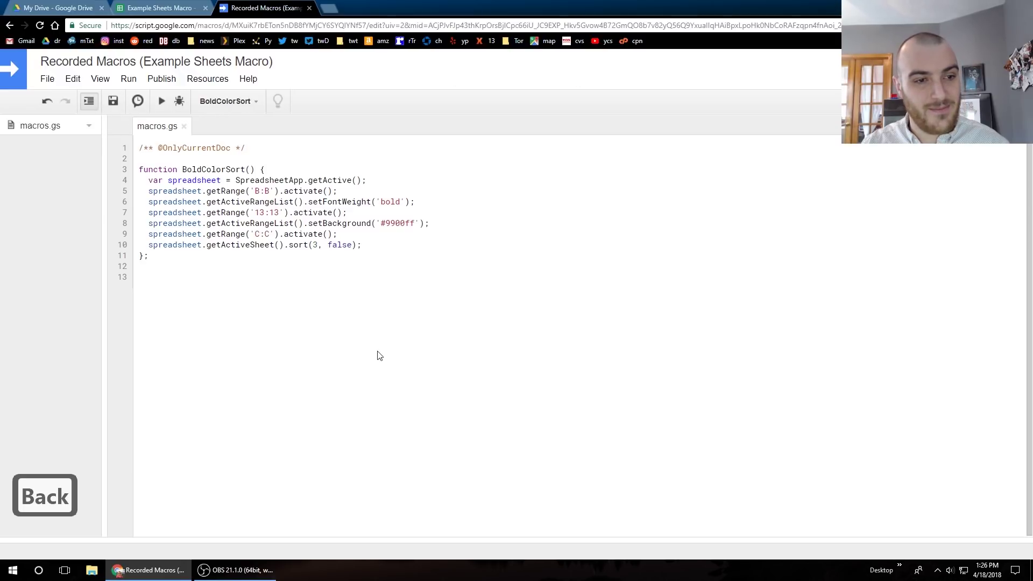
click(170, 8)
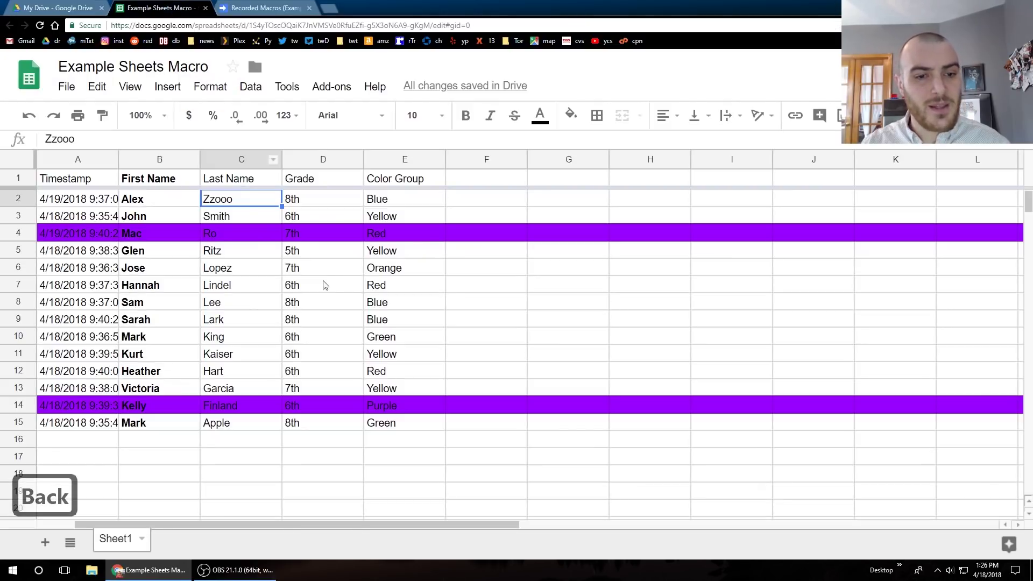